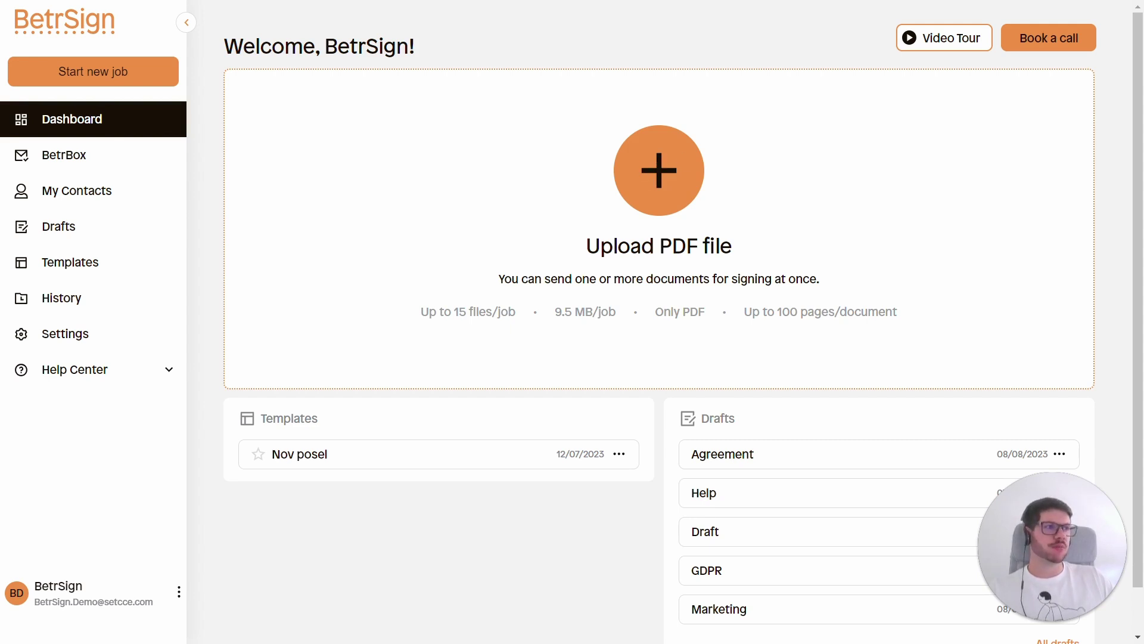
Upload the one-page Agreement PDF into a new signing job
{"action": "left_click_drag", "start_coordinate": [659, 179], "coordinate": [424, 194]}
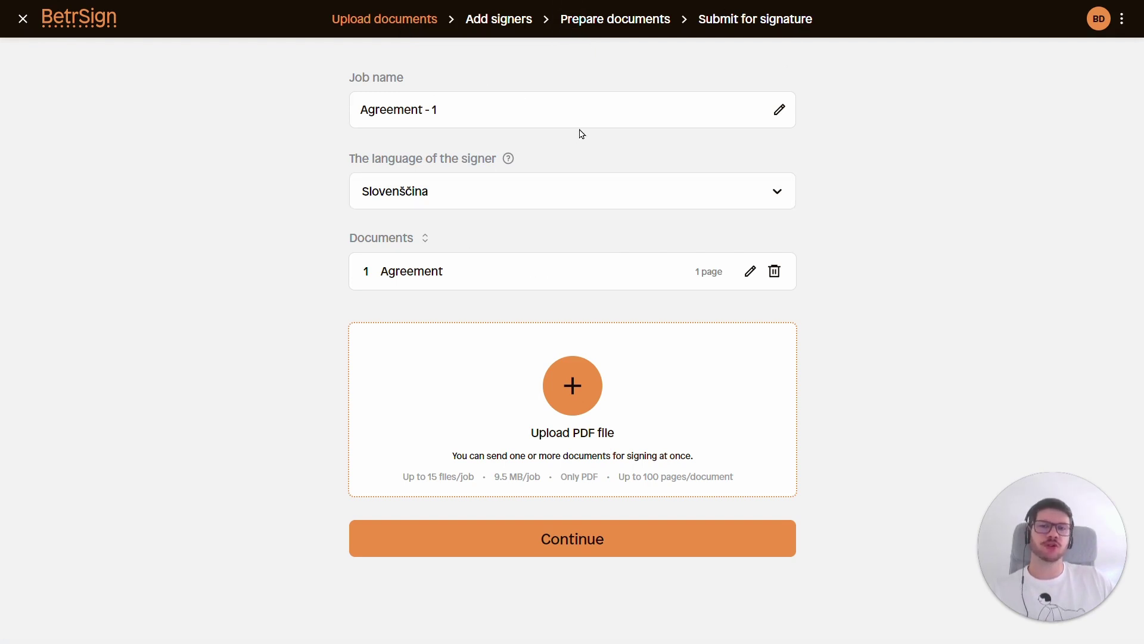
Replace the job name 'Agreement - 1' with Agreement_John, correcting a typo along the way
{"action": "left_click", "coordinate": [451, 112]}
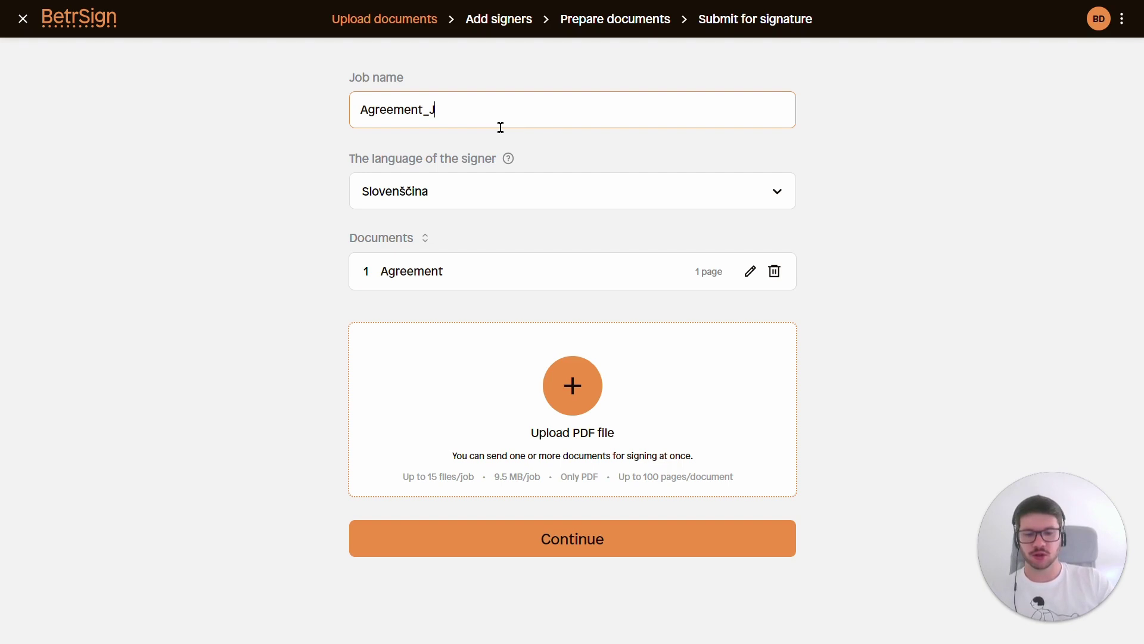
{"action": "type", "text": "ohm"}
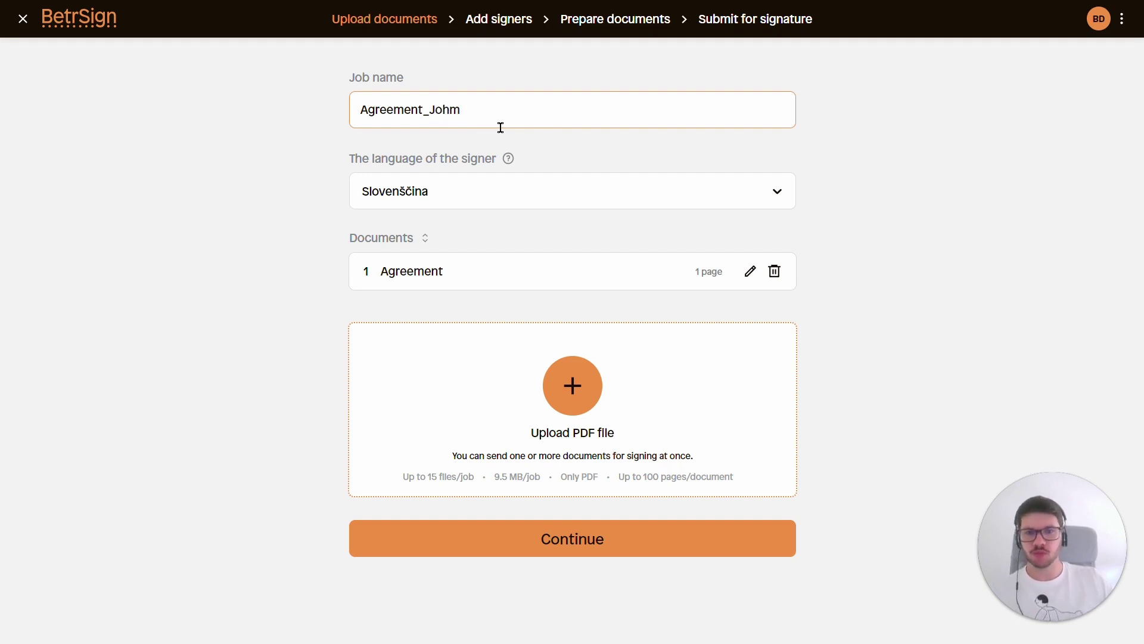
{"action": "key", "text": "BackSpace"}
{"action": "type", "text": "n"}
{"action": "left_click", "coordinate": [896, 144]}
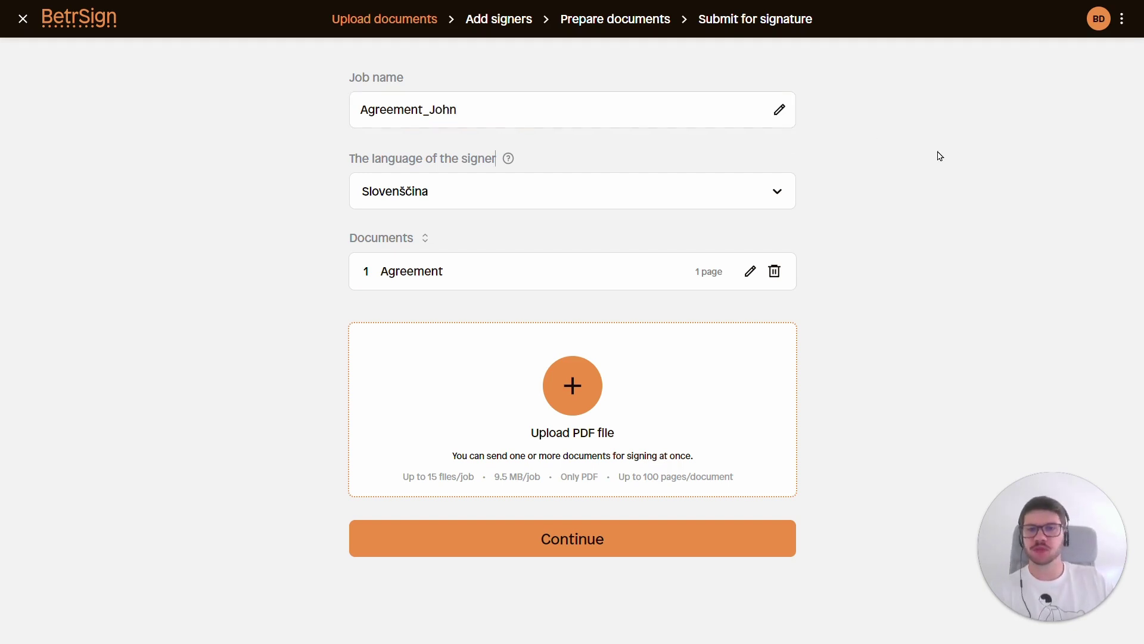
Choose English as the signer language and continue to the Add signers step
{"action": "left_click", "coordinate": [505, 162]}
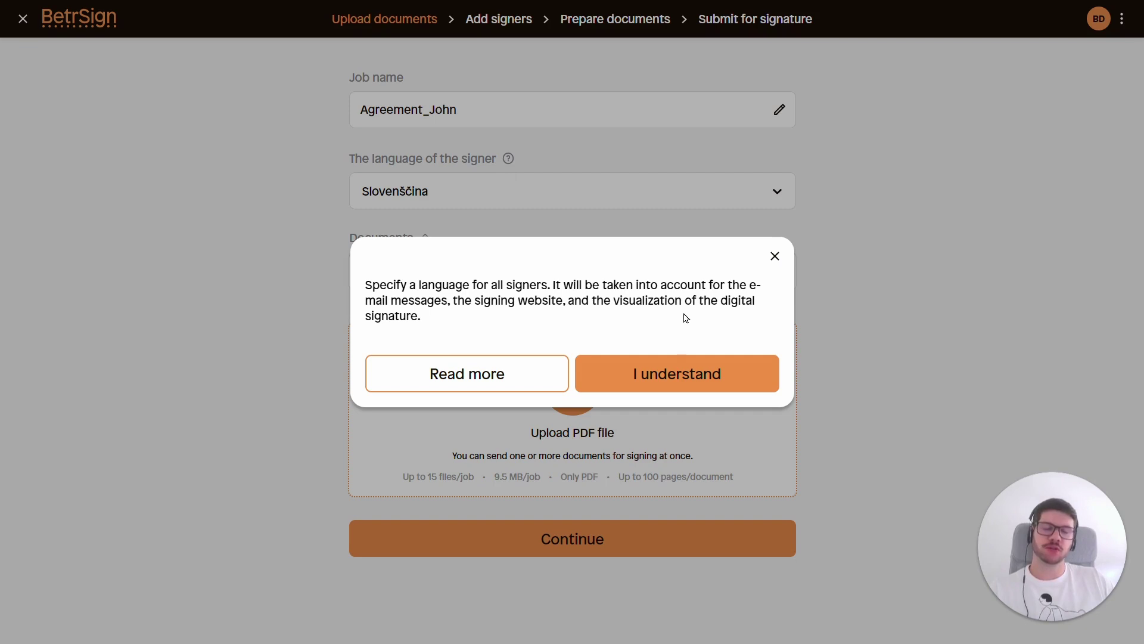
{"action": "left_click", "coordinate": [641, 371]}
{"action": "left_click", "coordinate": [596, 194]}
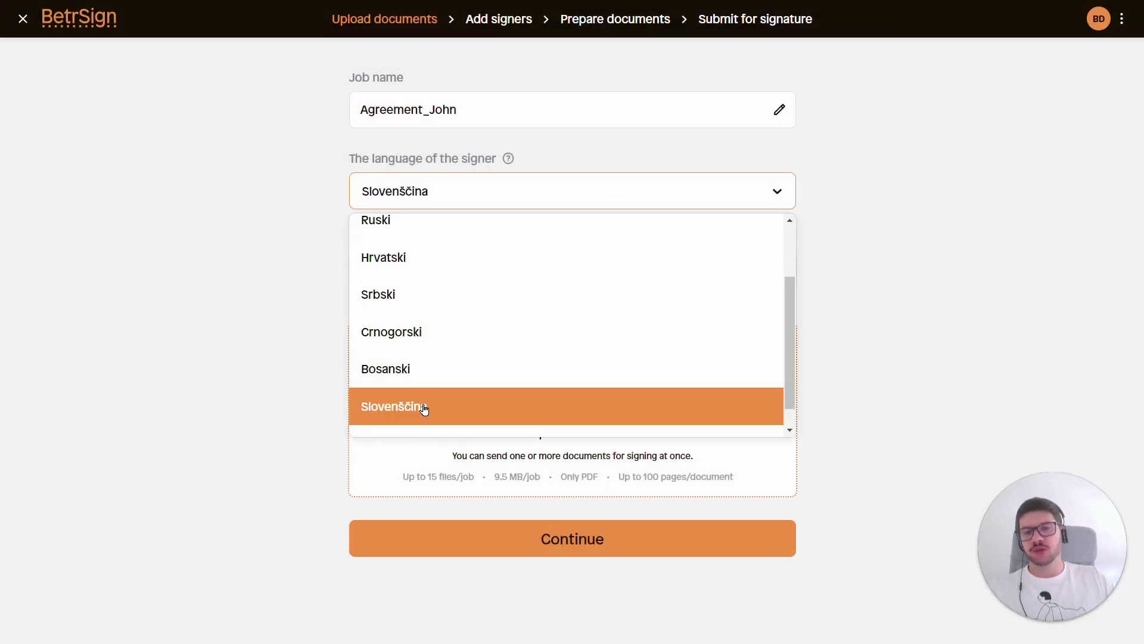
{"action": "scroll", "coordinate": [542, 350], "scroll_direction": "up", "scroll_amount": 2}
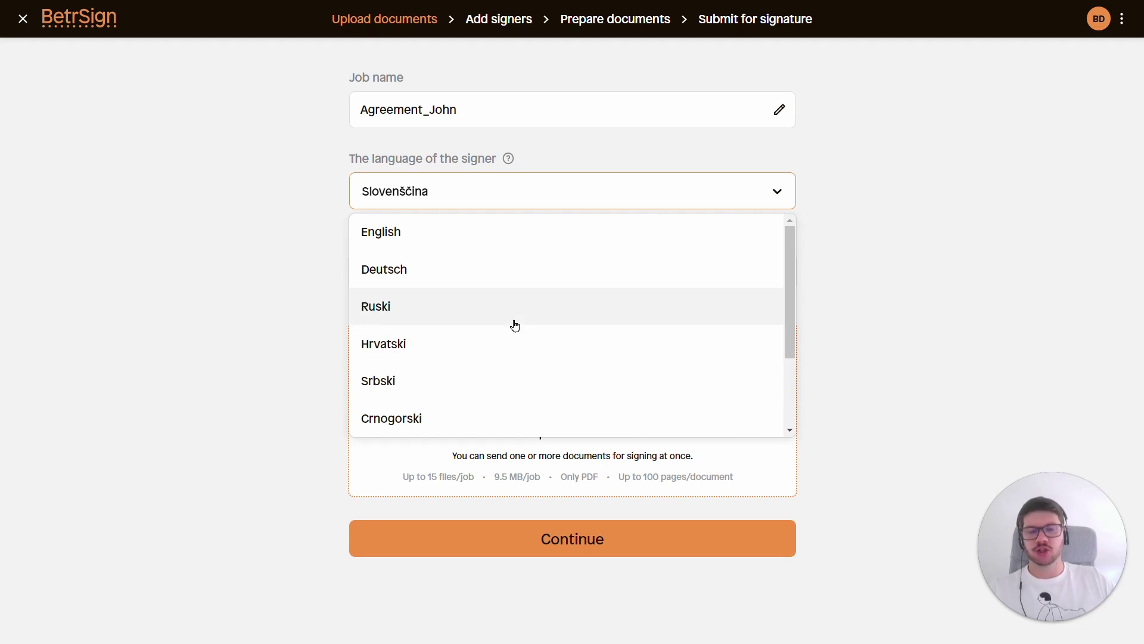
{"action": "left_click", "coordinate": [516, 235]}
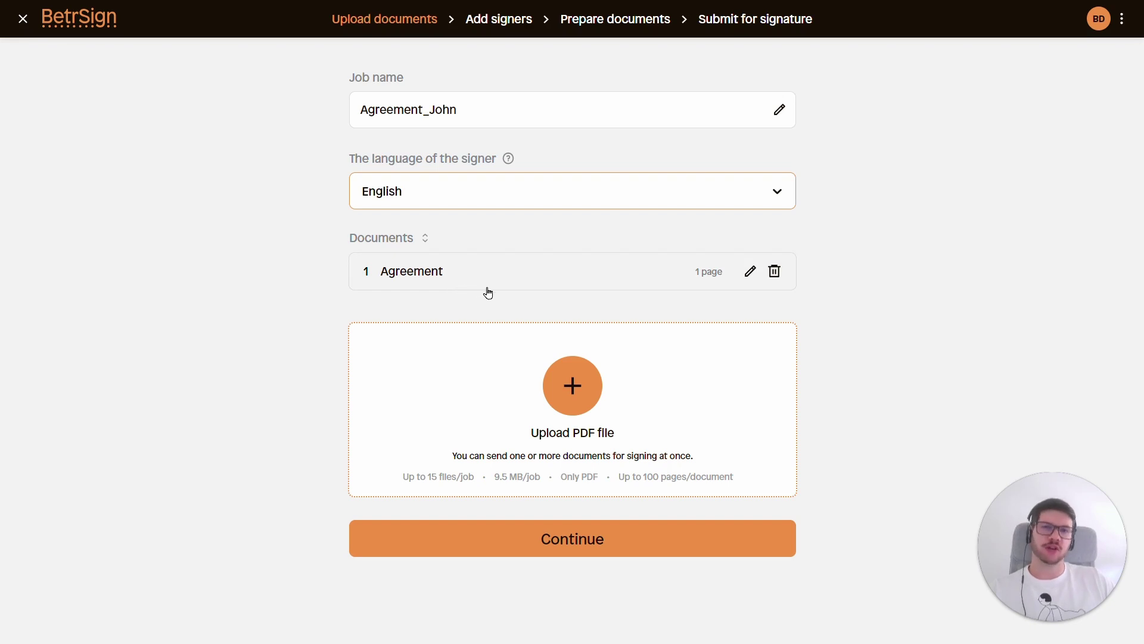
{"action": "left_click", "coordinate": [717, 550]}
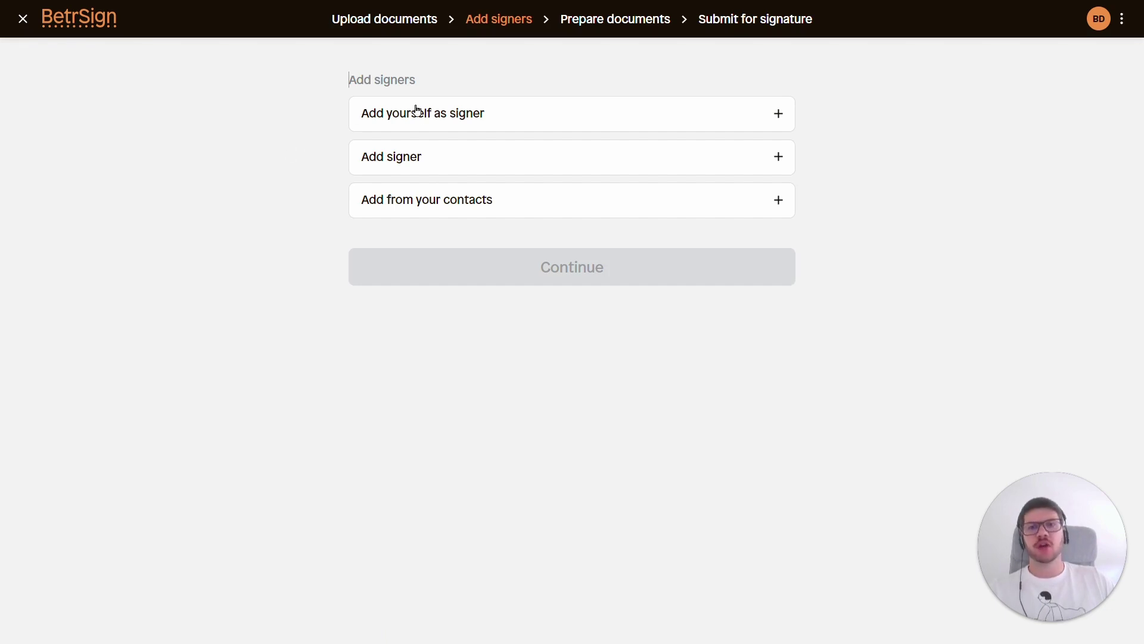
Discard the Add yourself form, browse saved contacts, then open a blank Signer 1 form
{"action": "left_click", "coordinate": [463, 123]}
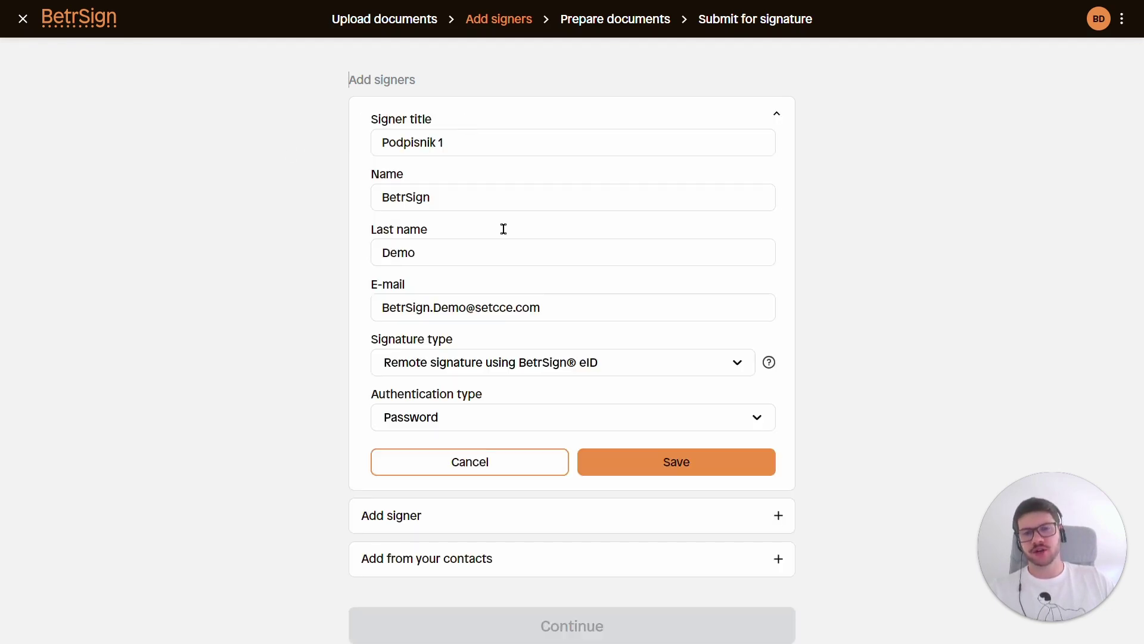
{"action": "left_click", "coordinate": [491, 462]}
{"action": "left_click", "coordinate": [442, 208]}
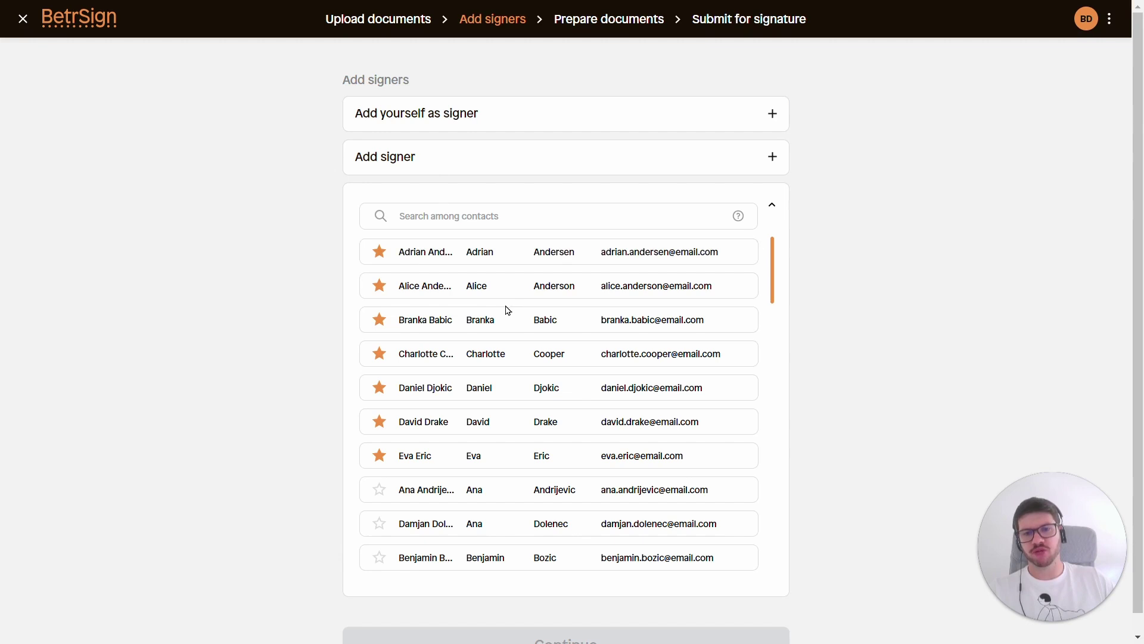
{"action": "scroll", "coordinate": [506, 309], "scroll_direction": "down", "scroll_amount": 6}
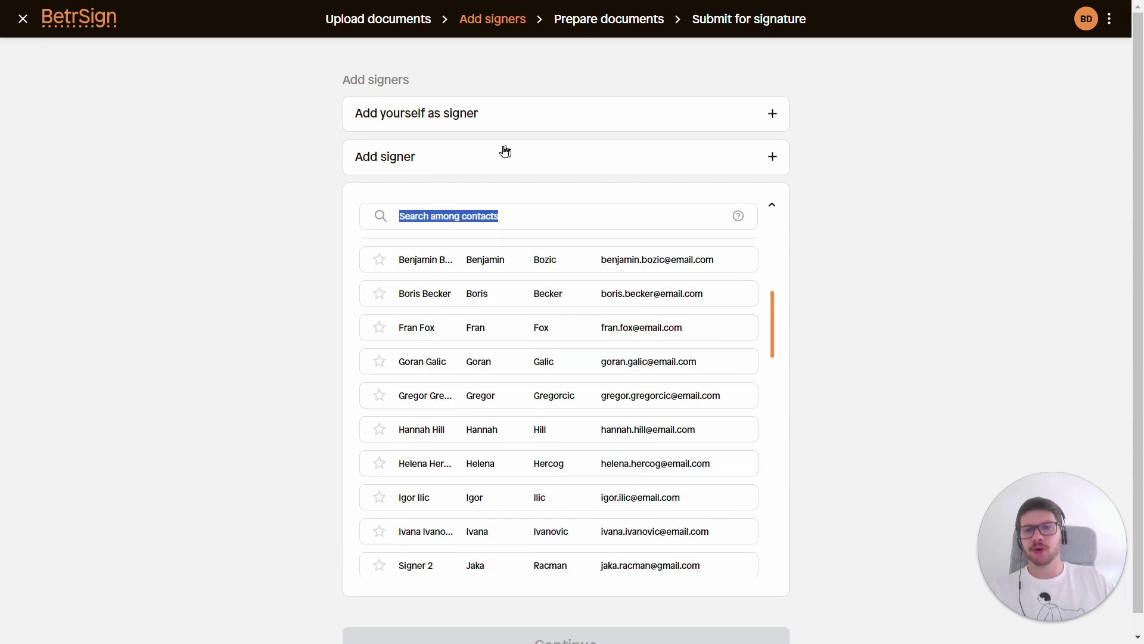
{"action": "left_click", "coordinate": [765, 206]}
{"action": "left_click", "coordinate": [635, 157]}
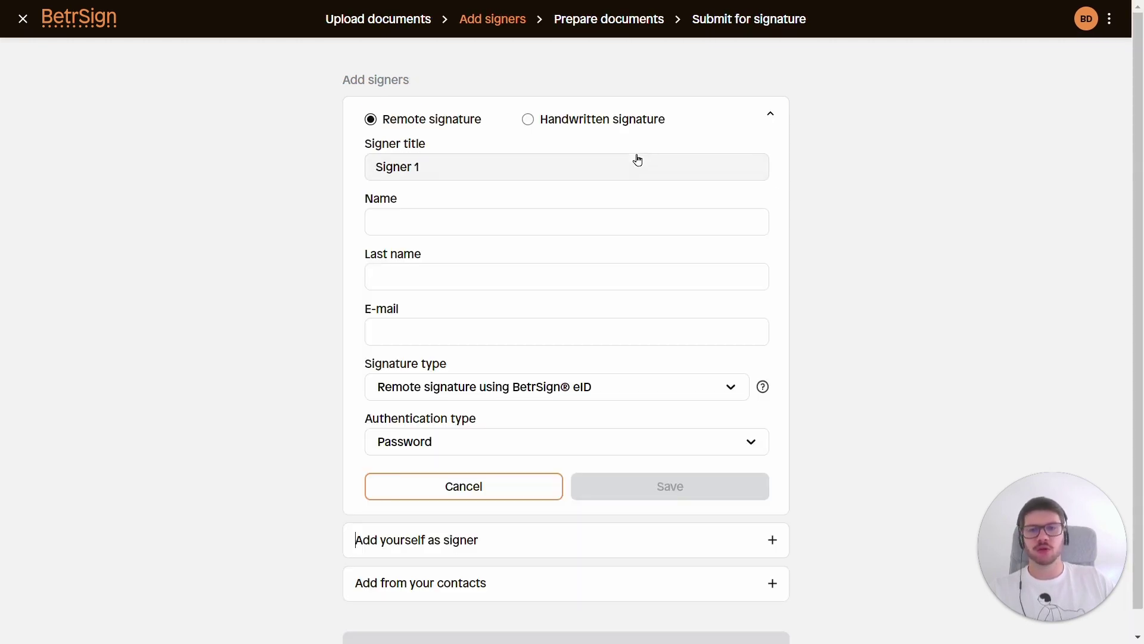
Enter the signer's first name, last name and e-mail address, fixing a typo
{"action": "left_click", "coordinate": [447, 231]}
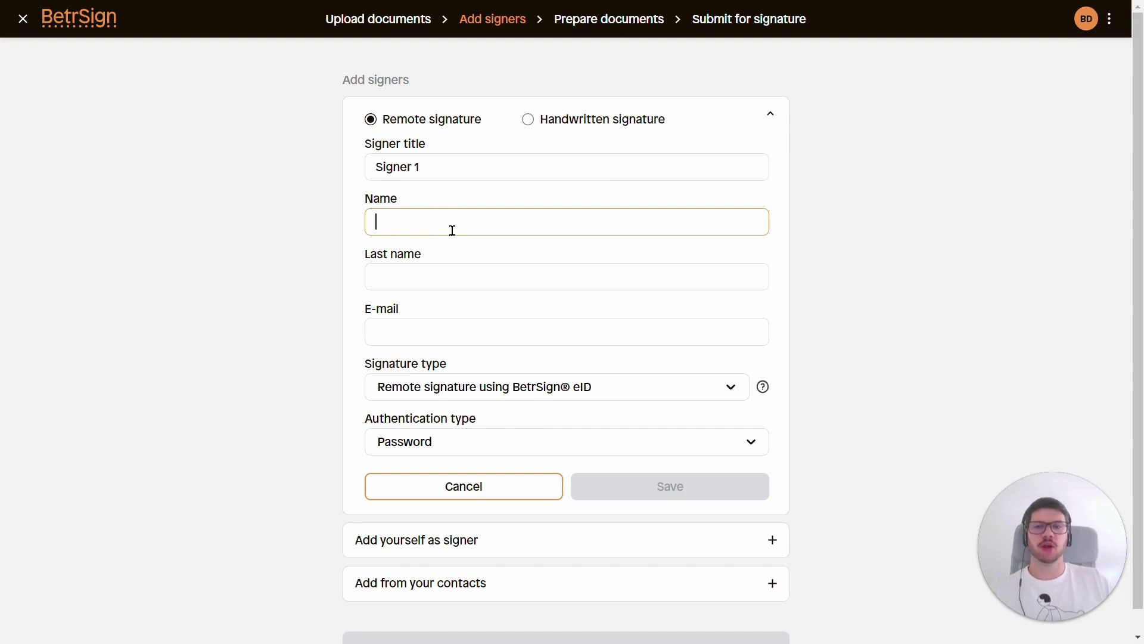
{"action": "type", "text": "John"}
{"action": "key", "text": "Tab"}
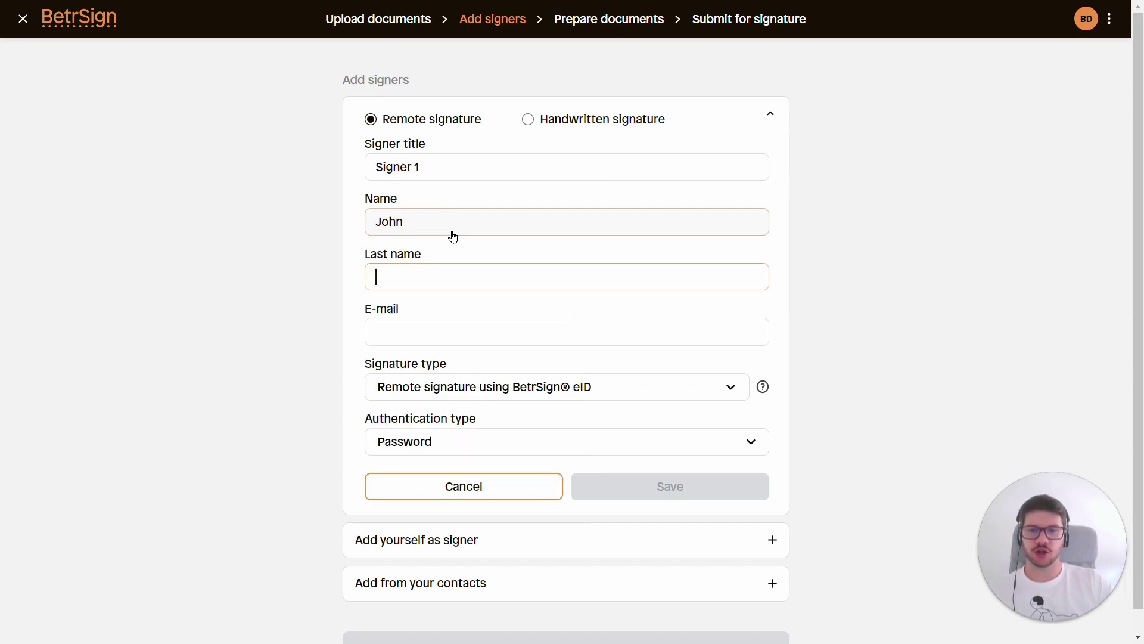
{"action": "type", "text": "Smith"}
{"action": "key", "text": "Tab"}
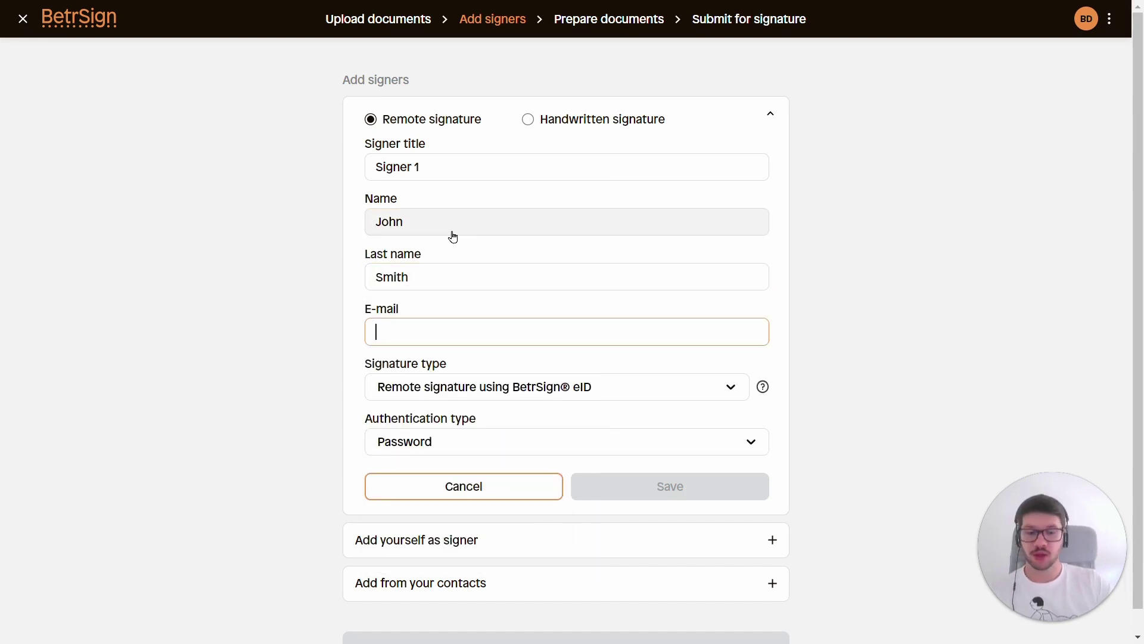
{"action": "type", "text": "john.smio"}
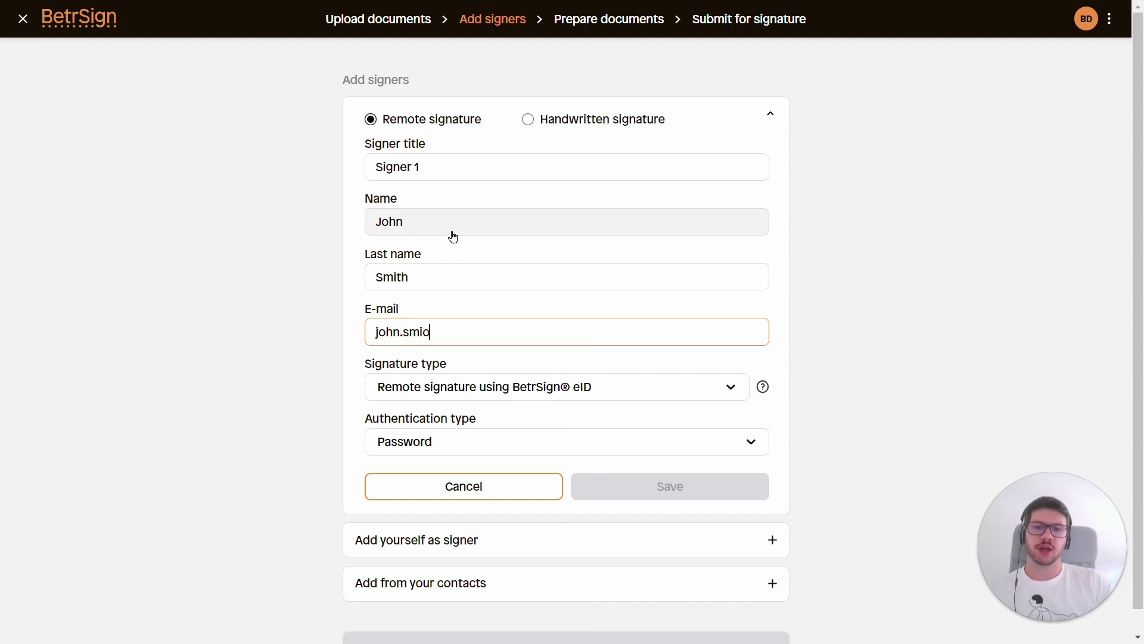
{"action": "type", "text": "h"}
{"action": "key", "text": "BackSpace"}
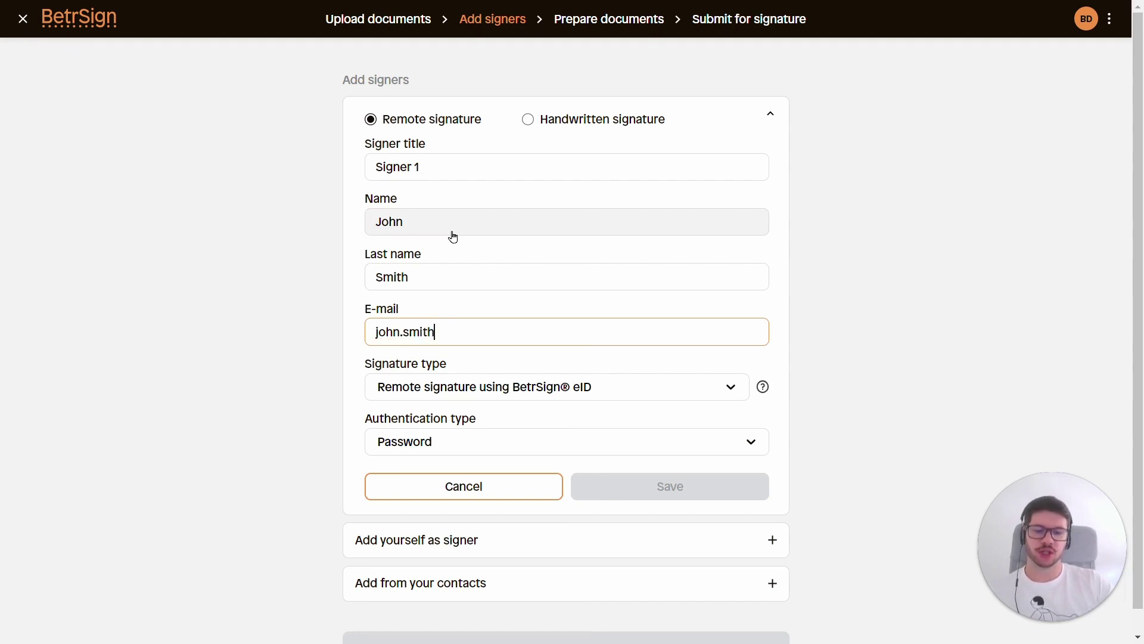
{"action": "type", "text": "@email.com"}
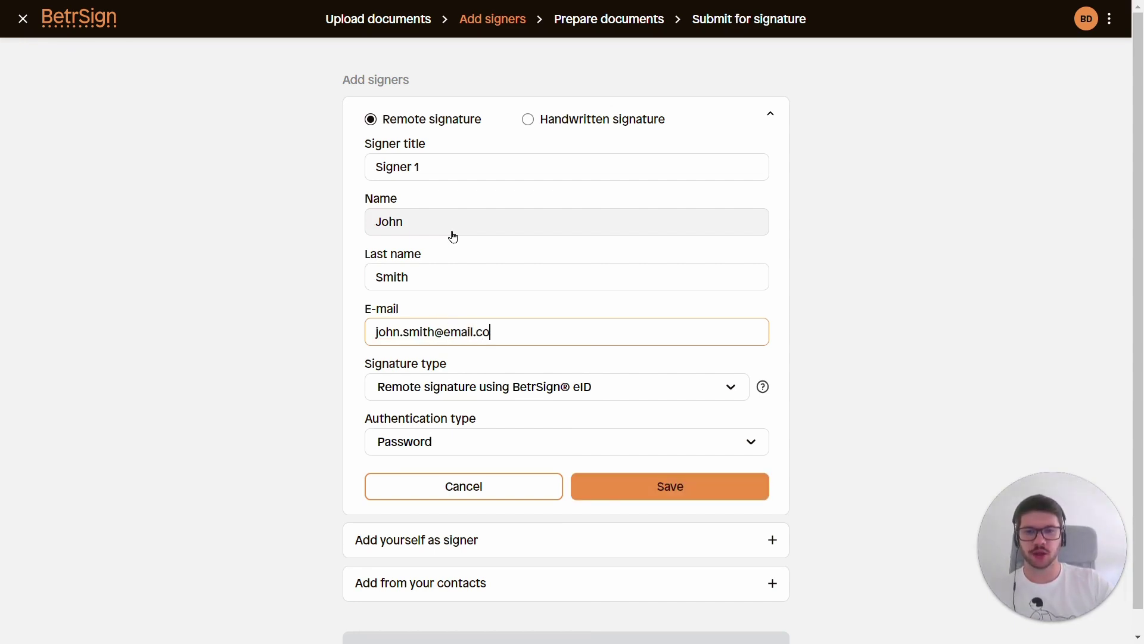
Keep remote BetrSign® eID signature with password authentication and save Signer 1
{"action": "left_click", "coordinate": [459, 387]}
{"action": "left_click", "coordinate": [463, 392]}
{"action": "left_click", "coordinate": [452, 452]}
{"action": "left_click", "coordinate": [476, 454]}
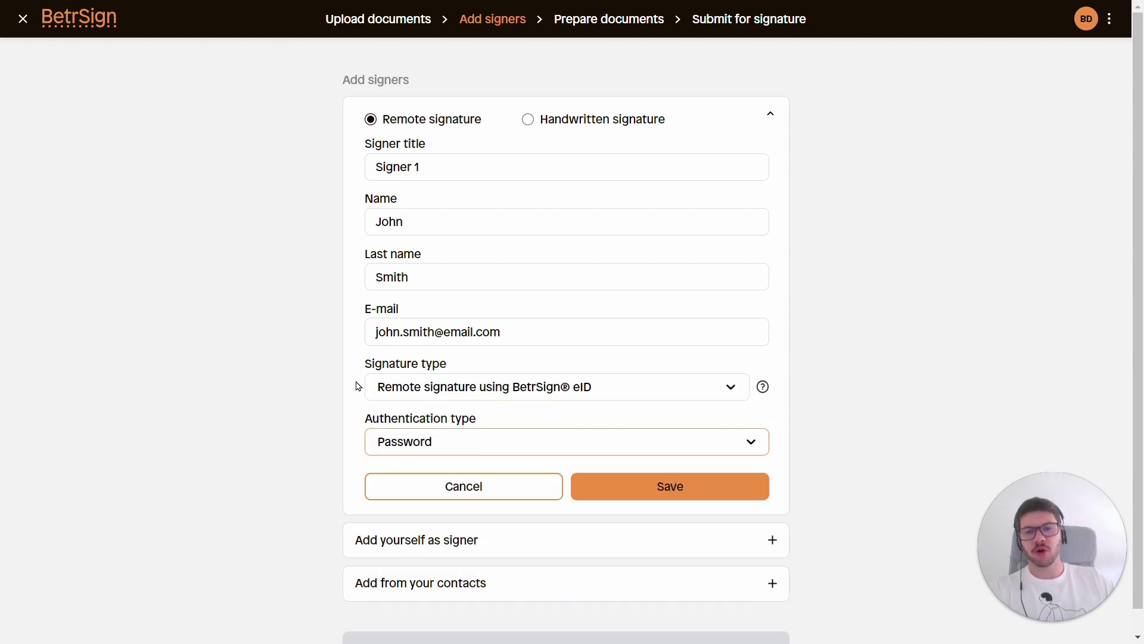
{"action": "left_click", "coordinate": [419, 391]}
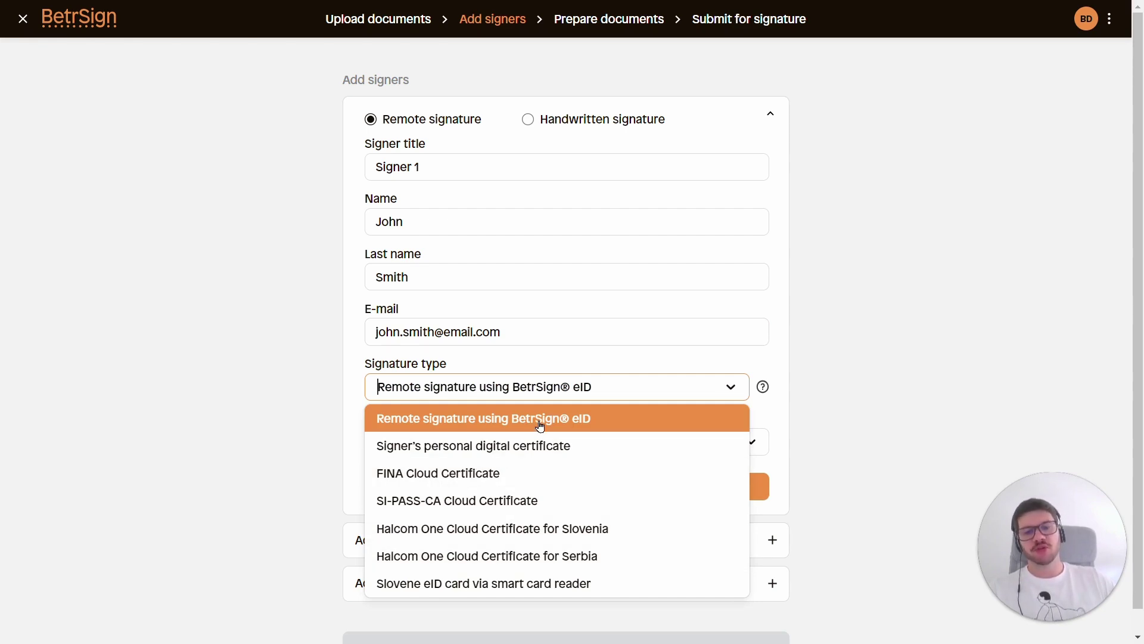
{"action": "left_click", "coordinate": [444, 394]}
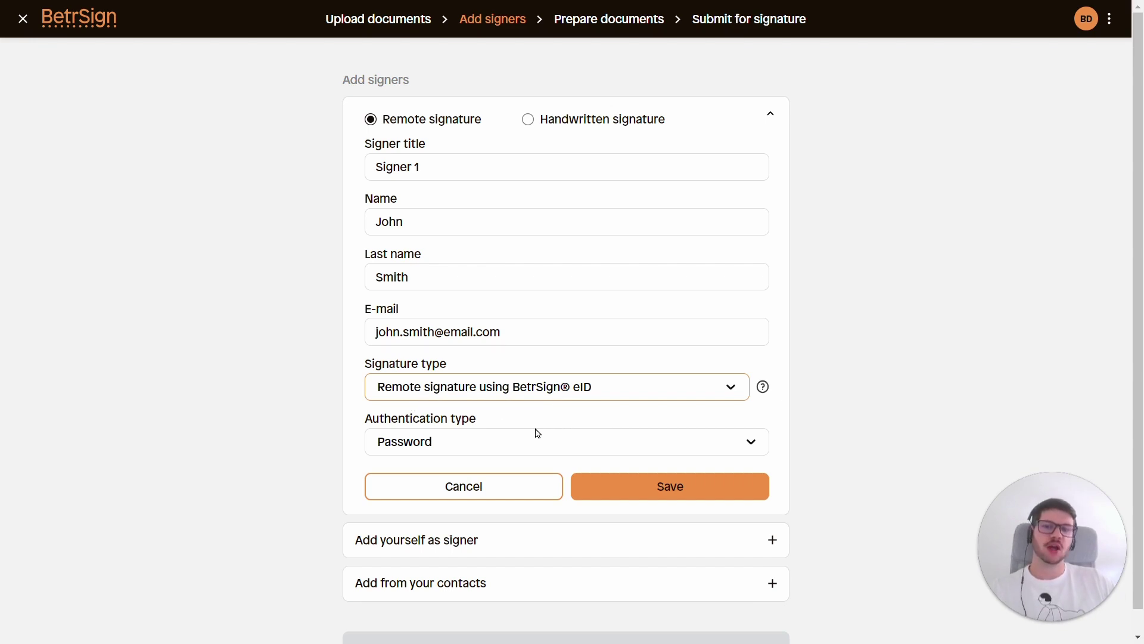
{"action": "left_click", "coordinate": [648, 495]}
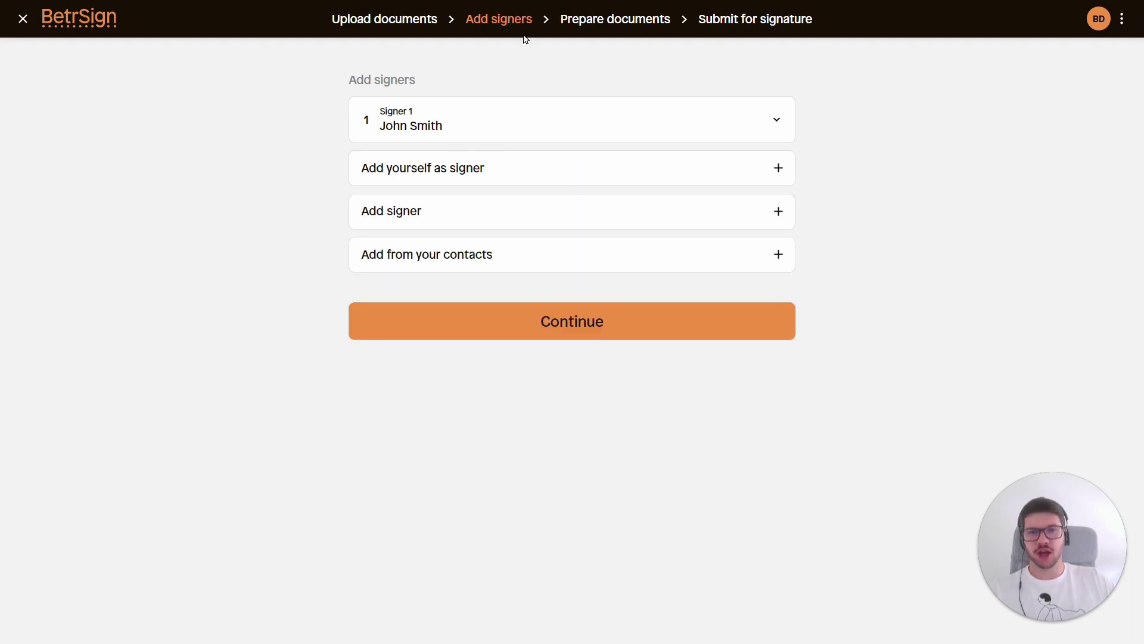
Place Signer 1's signature field on the Agreement's left signature line and proceed to submit
{"action": "left_click", "coordinate": [546, 330]}
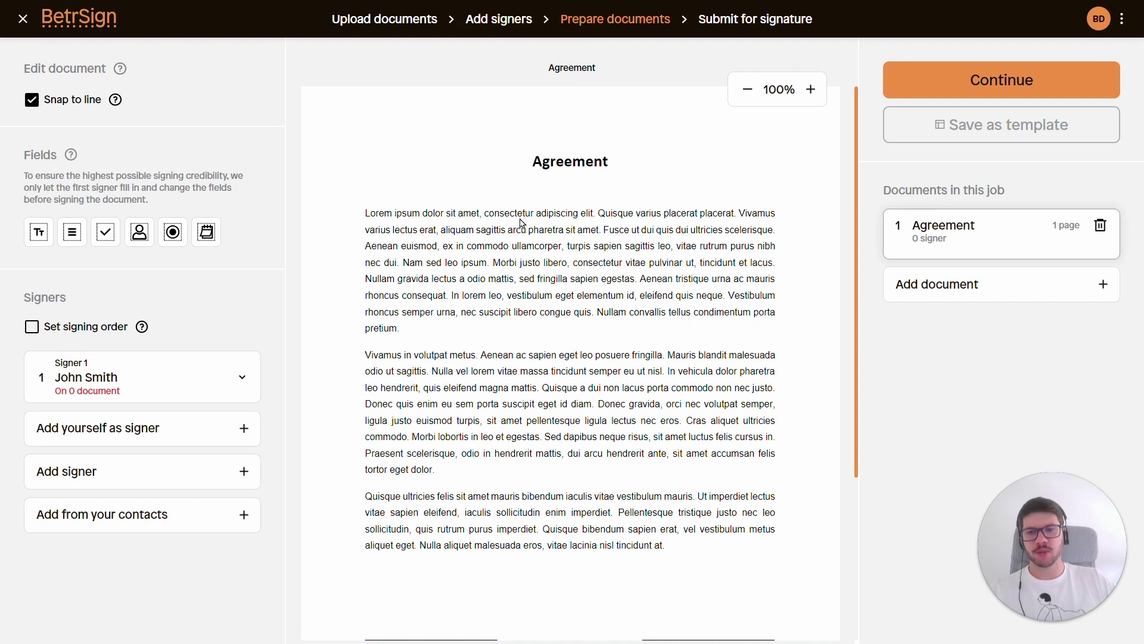
{"action": "scroll", "coordinate": [581, 298], "scroll_direction": "down", "scroll_amount": 4}
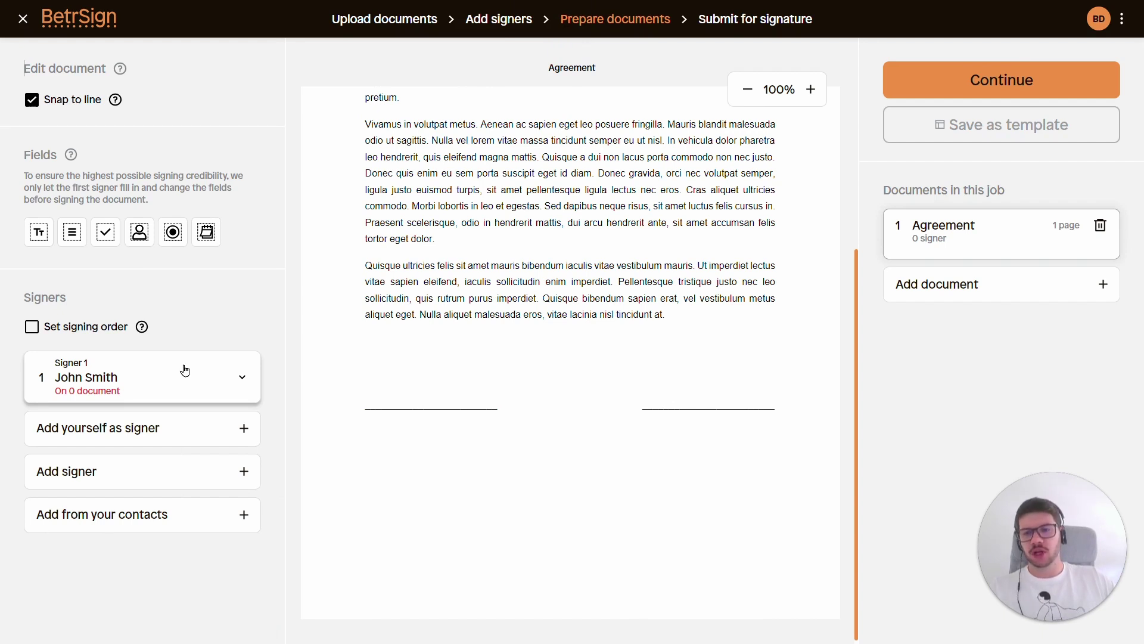
{"action": "mouse_move", "coordinate": [184, 371]}
{"action": "left_mouse_down"}
{"action": "mouse_move", "coordinate": [373, 376]}
{"action": "mouse_move", "coordinate": [367, 403]}
{"action": "left_mouse_up"}
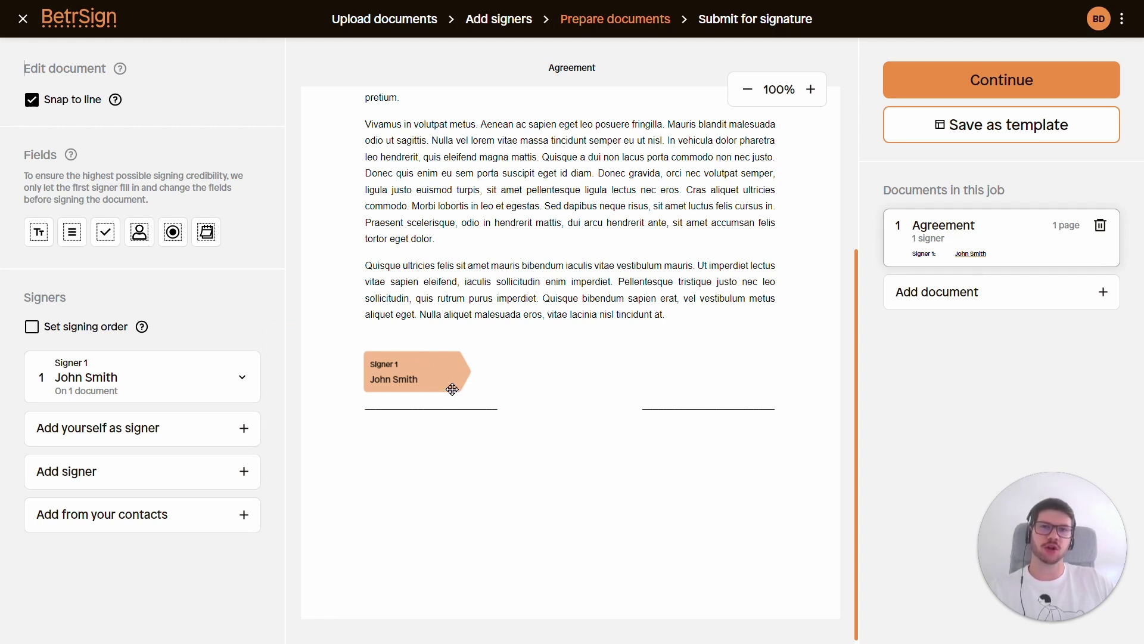
{"action": "mouse_move", "coordinate": [429, 361]}
{"action": "left_mouse_down"}
{"action": "mouse_move", "coordinate": [568, 372]}
{"action": "mouse_move", "coordinate": [510, 475]}
{"action": "mouse_move", "coordinate": [692, 379]}
{"action": "mouse_move", "coordinate": [430, 389]}
{"action": "left_mouse_up"}
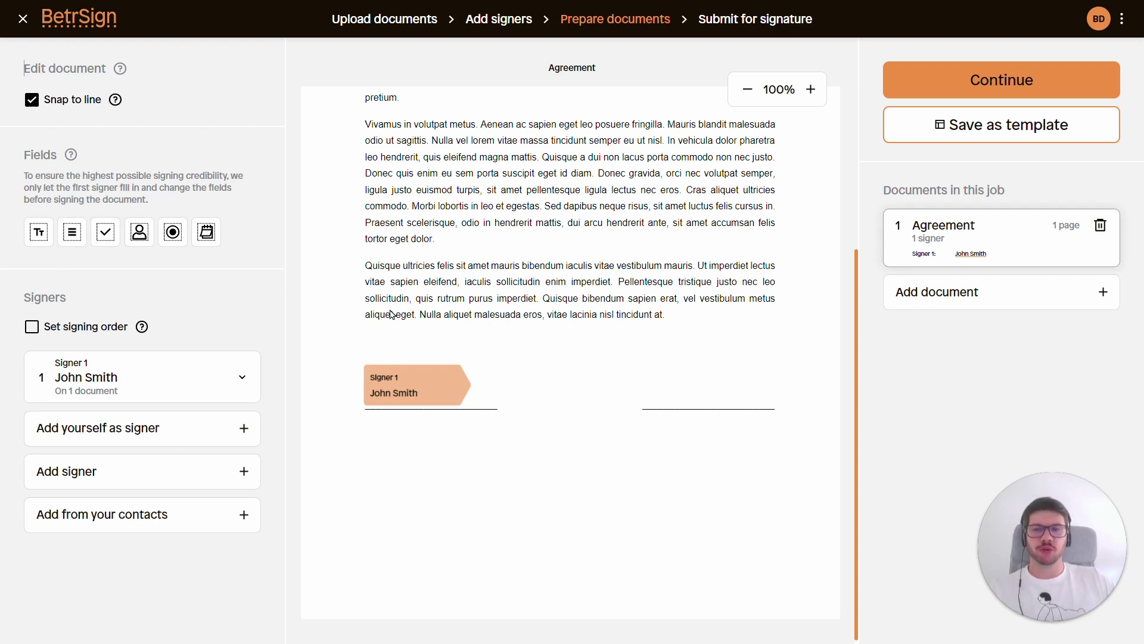
{"action": "left_click", "coordinate": [1016, 81]}
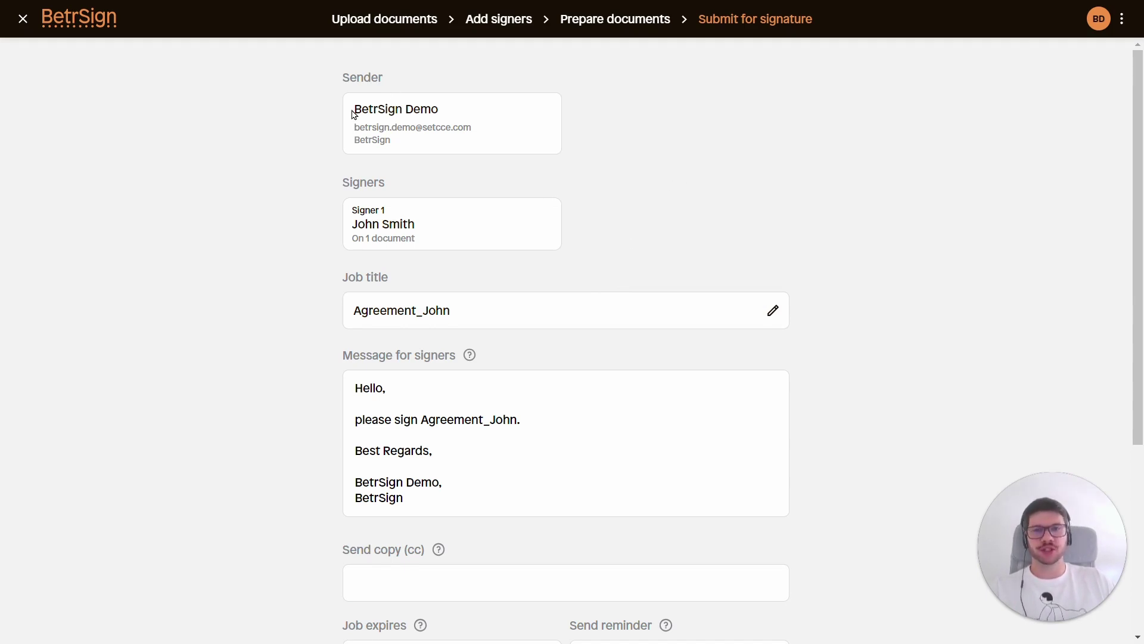
{"action": "left_click_drag", "start_coordinate": [353, 113], "coordinate": [495, 126]}
{"action": "left_click", "coordinate": [503, 222]}
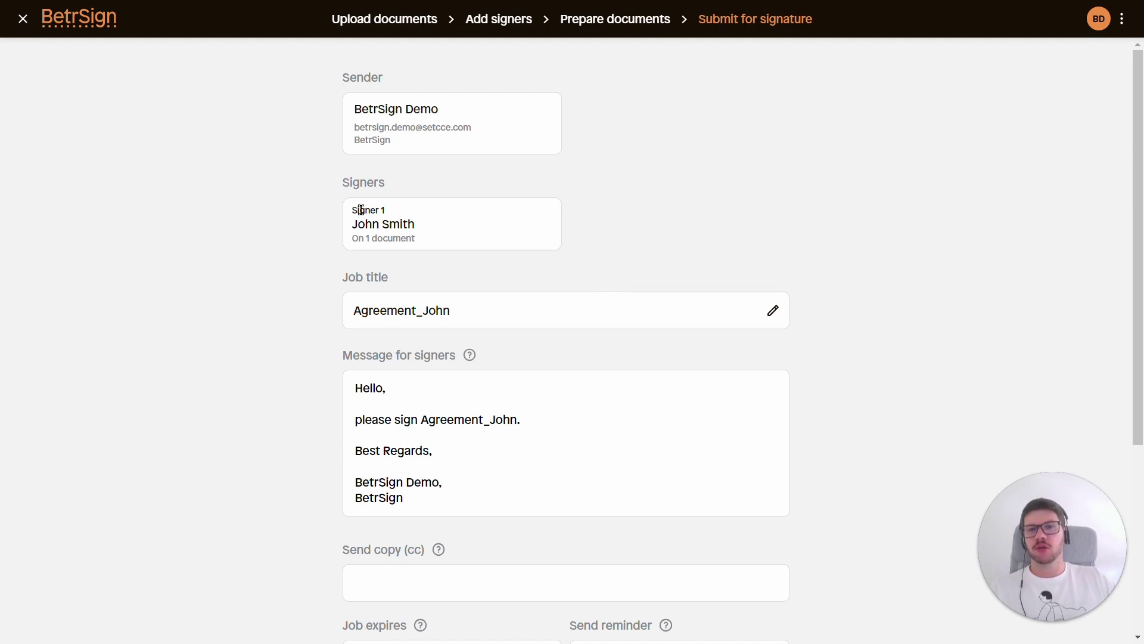
{"action": "scroll", "coordinate": [445, 222], "scroll_direction": "down", "scroll_amount": 3}
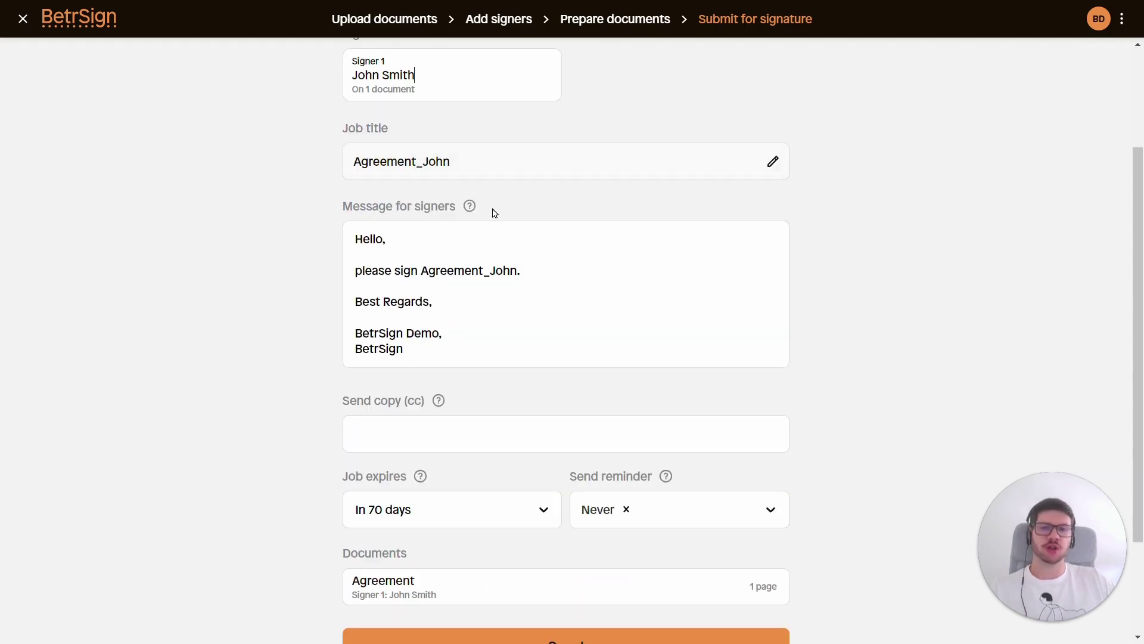
{"action": "scroll", "coordinate": [493, 214], "scroll_direction": "down", "scroll_amount": 1}
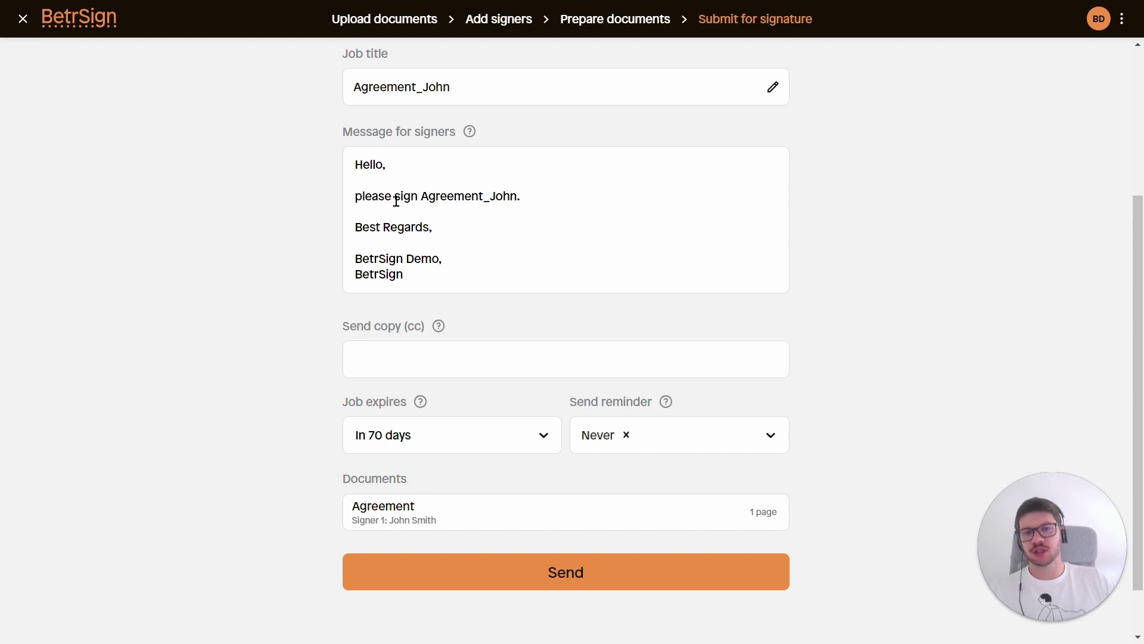
Edit the message: add the signer's name after Hello, insert 'the', remove '_John', add 'below'
{"action": "left_click", "coordinate": [385, 164]}
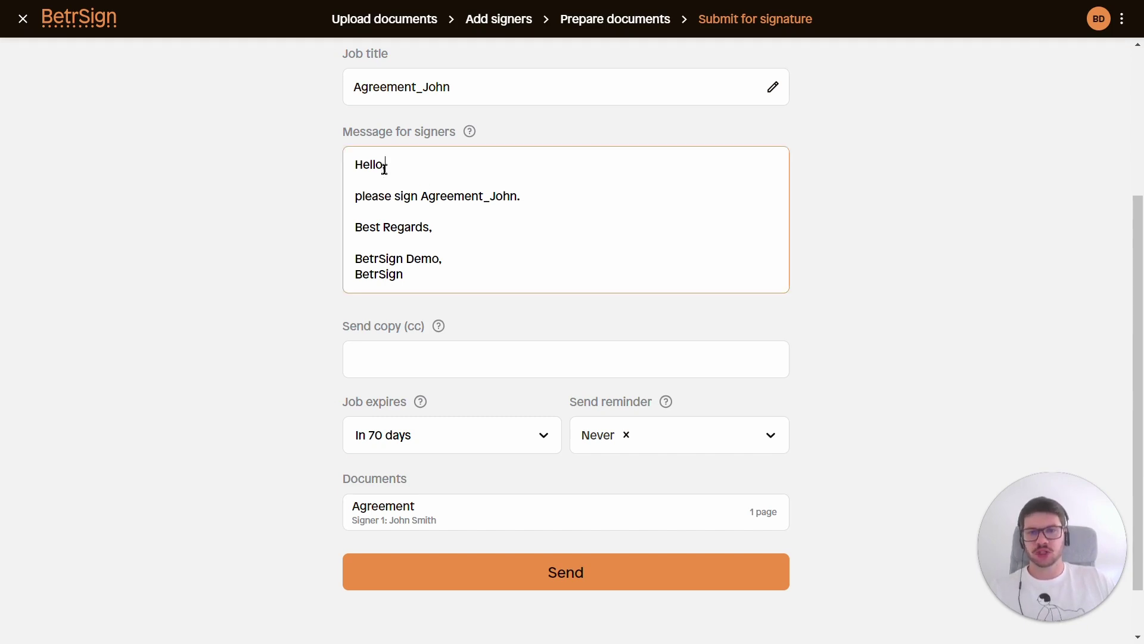
{"action": "type", "text": "Jonh"}
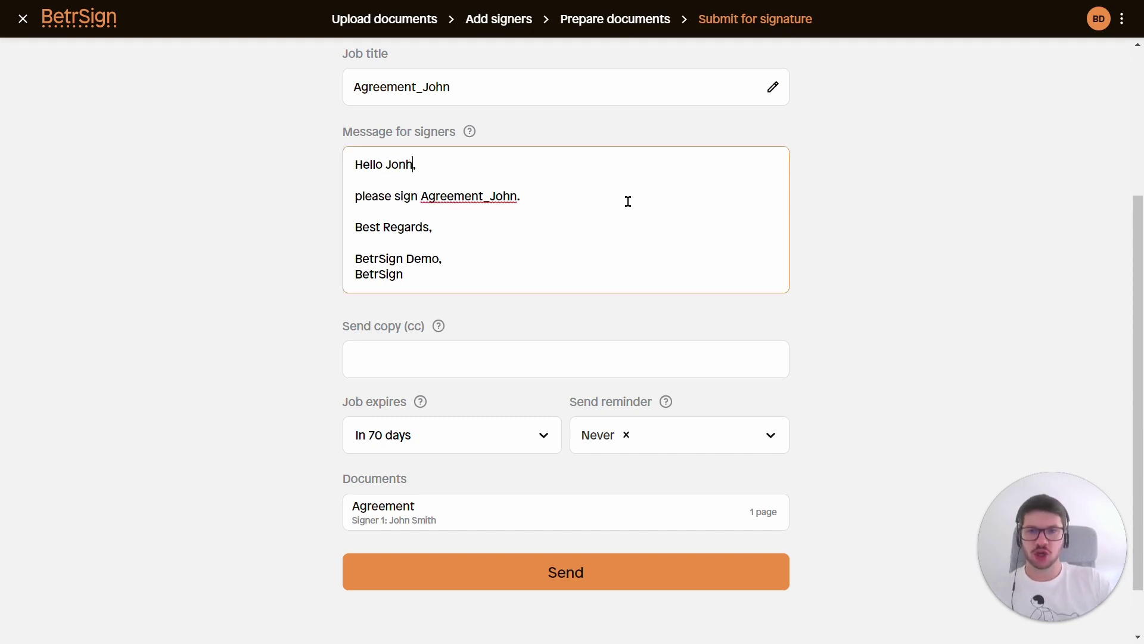
{"action": "left_click", "coordinate": [415, 201]}
{"action": "type", "text": "the"}
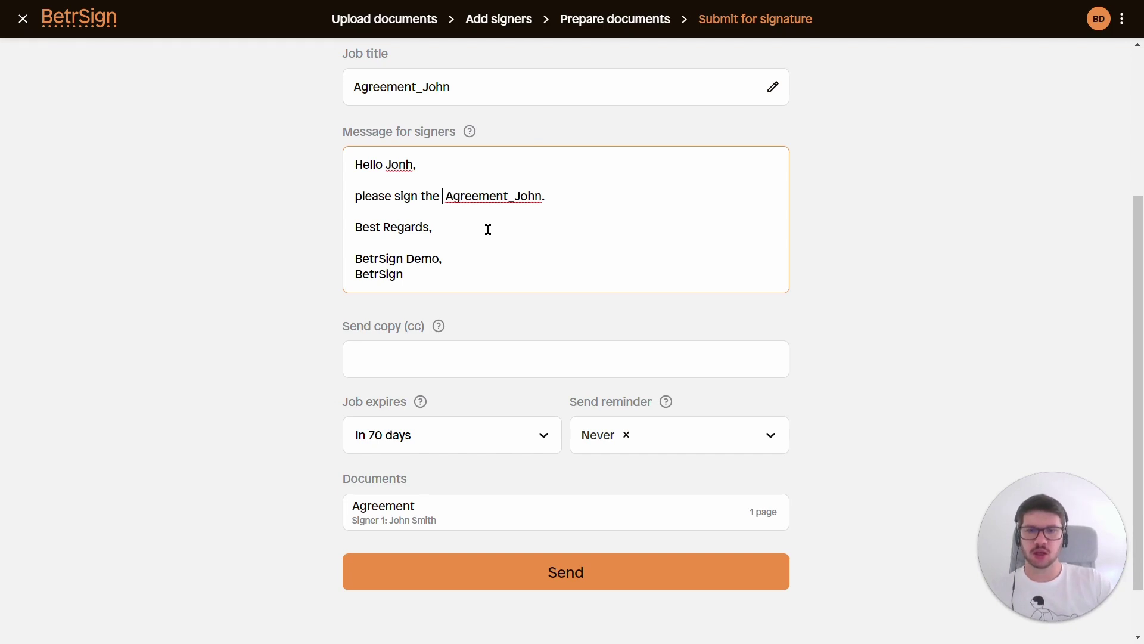
{"action": "key", "text": "BackSpace"}
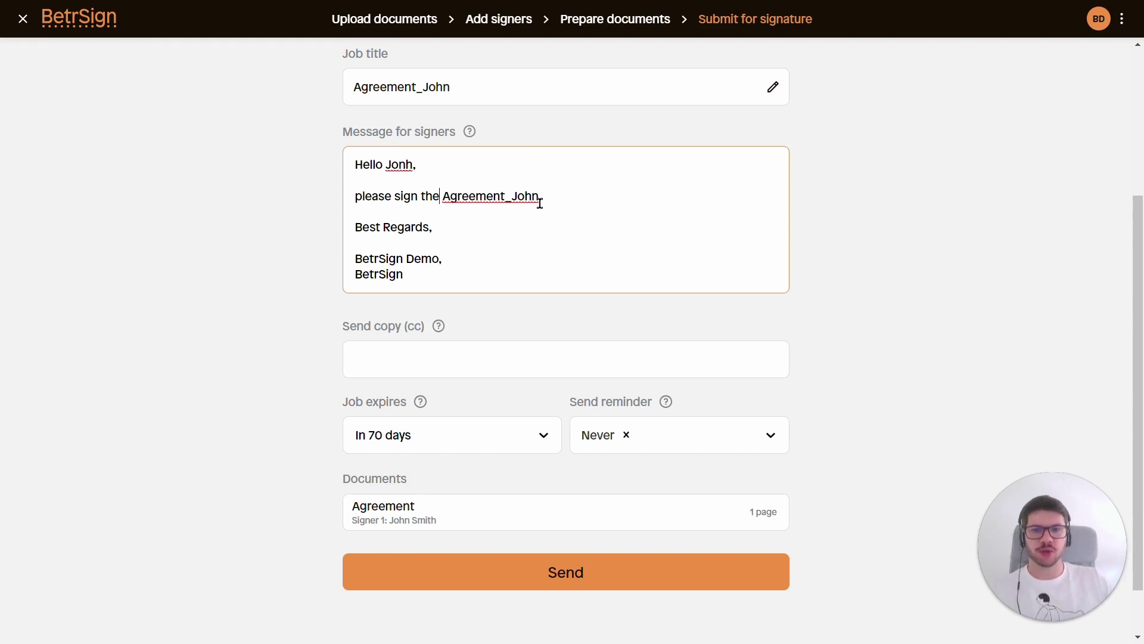
{"action": "left_click_drag", "start_coordinate": [539, 197], "coordinate": [507, 197]}
{"action": "key", "text": "BackSpace"}
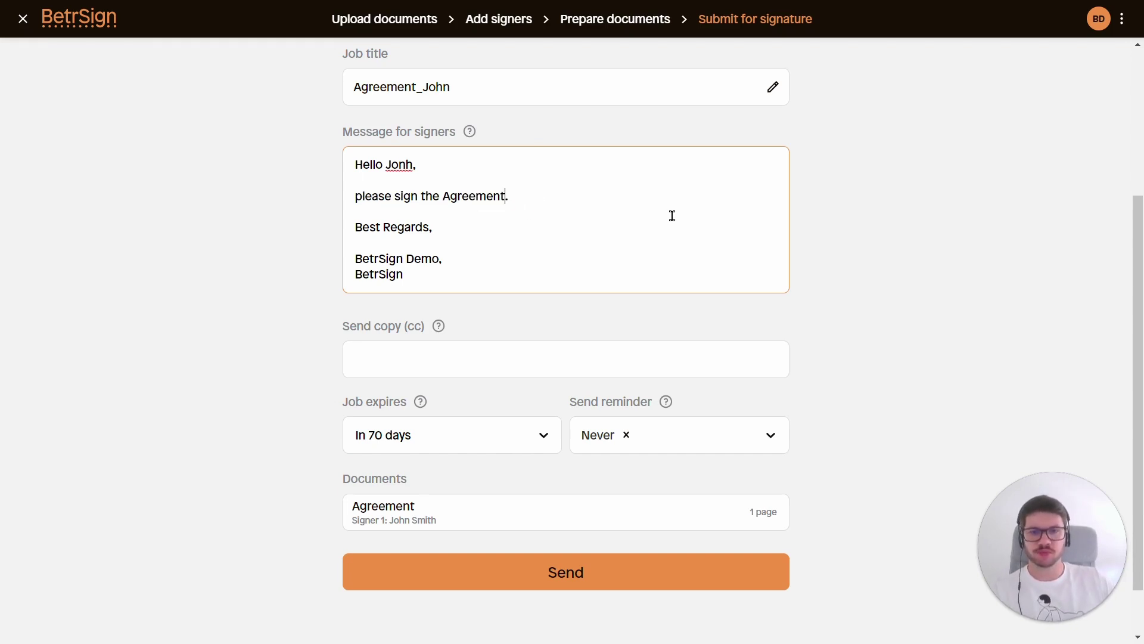
{"action": "type", "text": "below"}
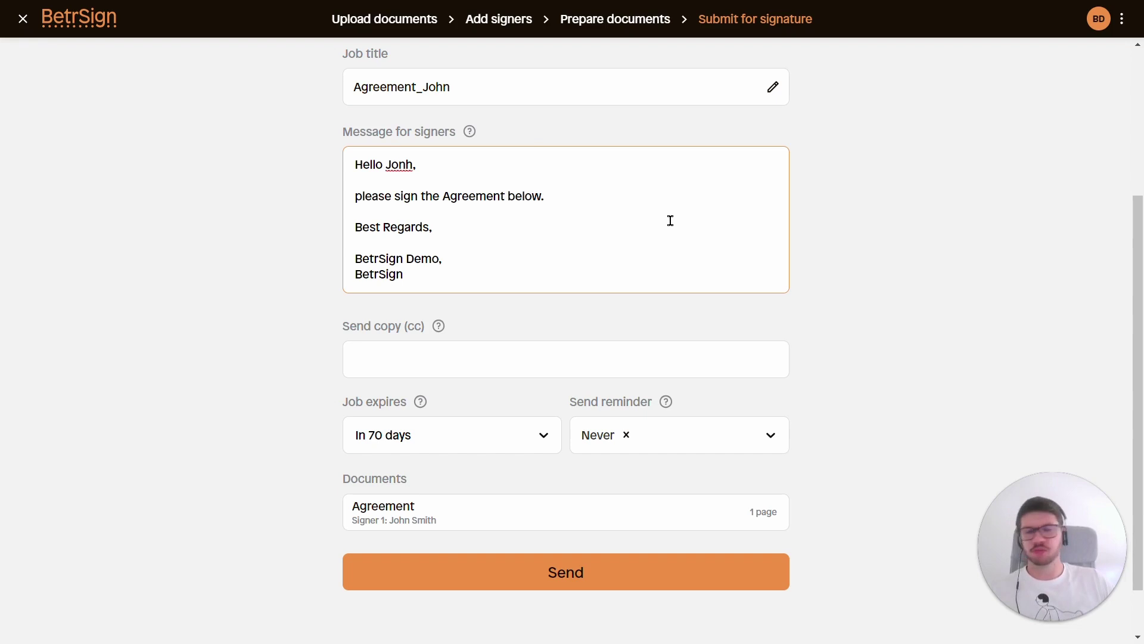
{"action": "left_click", "coordinate": [933, 387]}
{"action": "scroll", "coordinate": [888, 291], "scroll_direction": "down", "scroll_amount": 1}
{"action": "scroll", "coordinate": [888, 319], "scroll_direction": "up", "scroll_amount": 1}
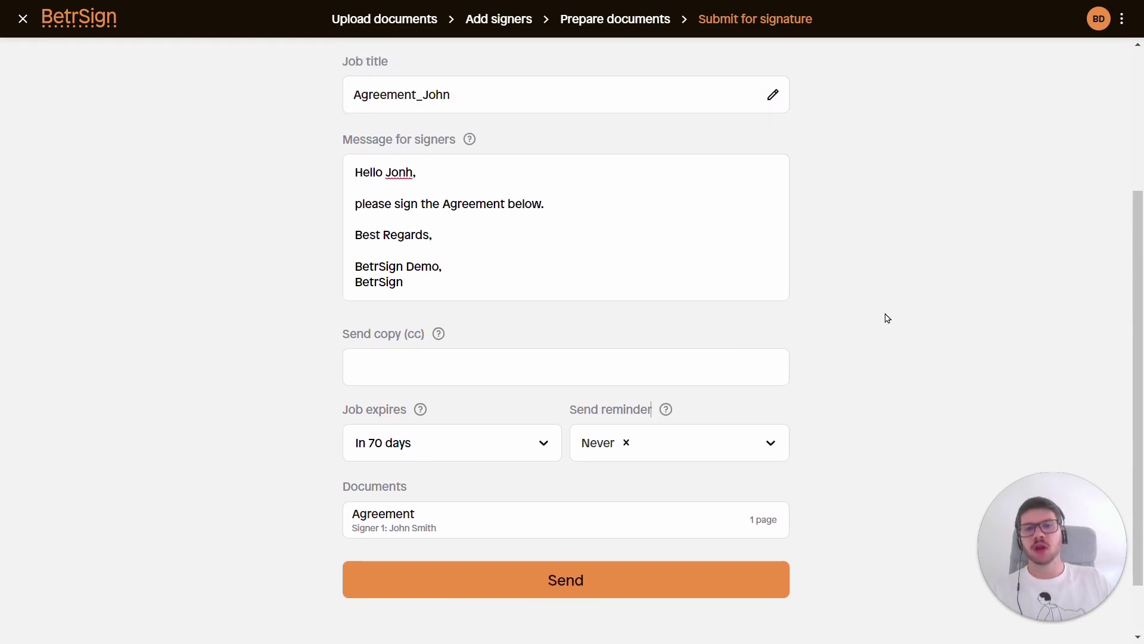
{"action": "scroll", "coordinate": [887, 318], "scroll_direction": "down", "scroll_amount": 1}
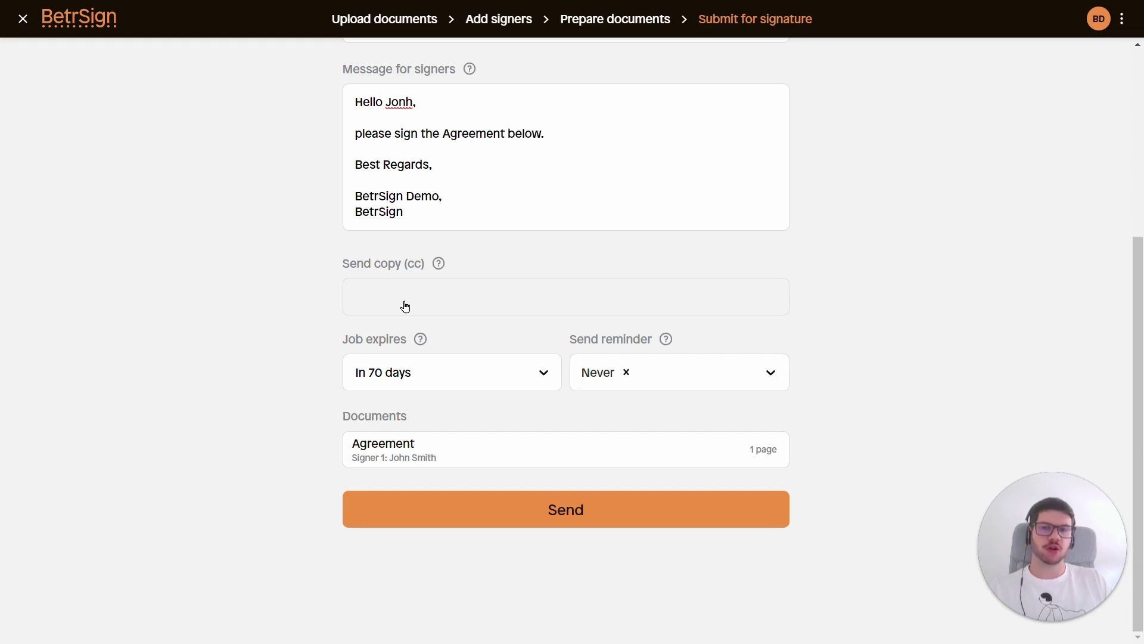
Add the info e-mail address as a Send copy (cc) recipient chip
{"action": "left_click", "coordinate": [447, 292]}
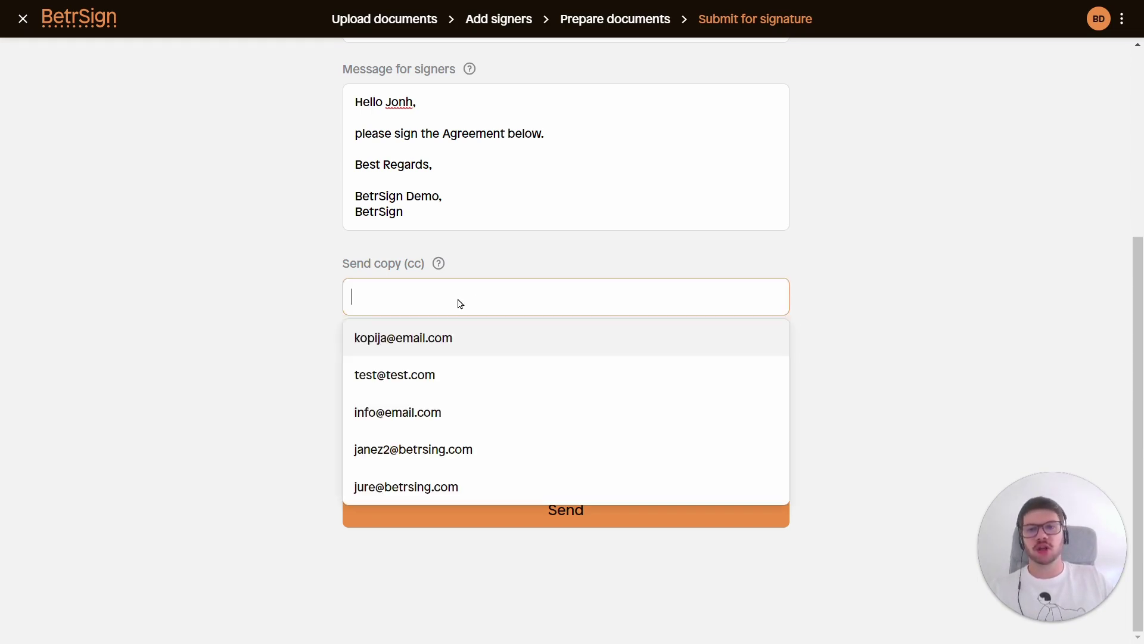
{"action": "type", "text": "info@ema"}
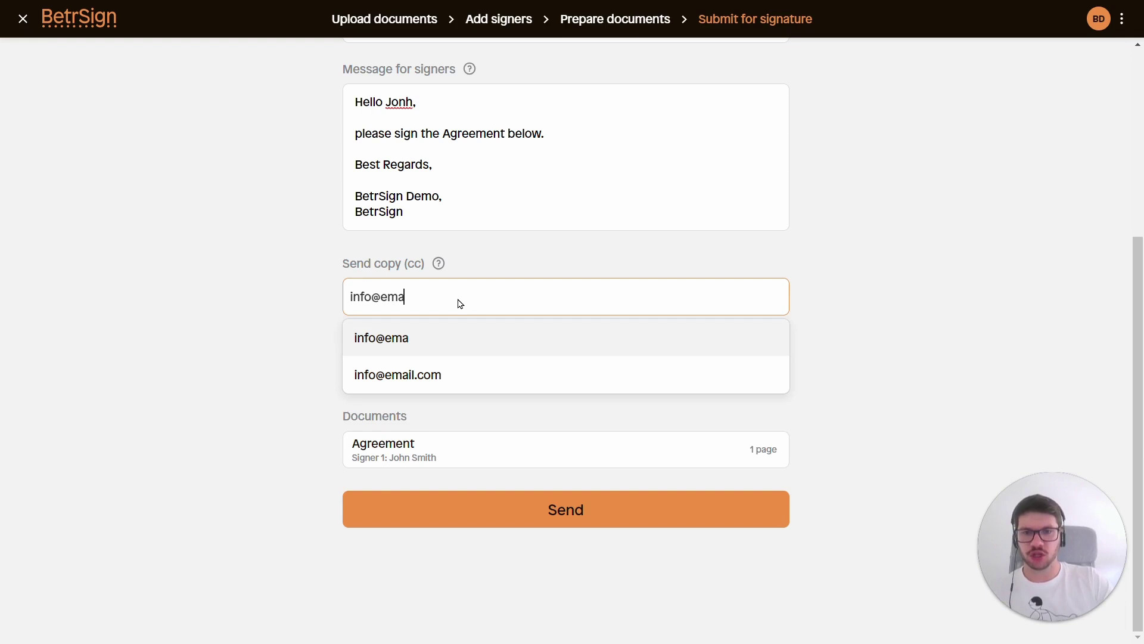
{"action": "type", "text": "il.com"}
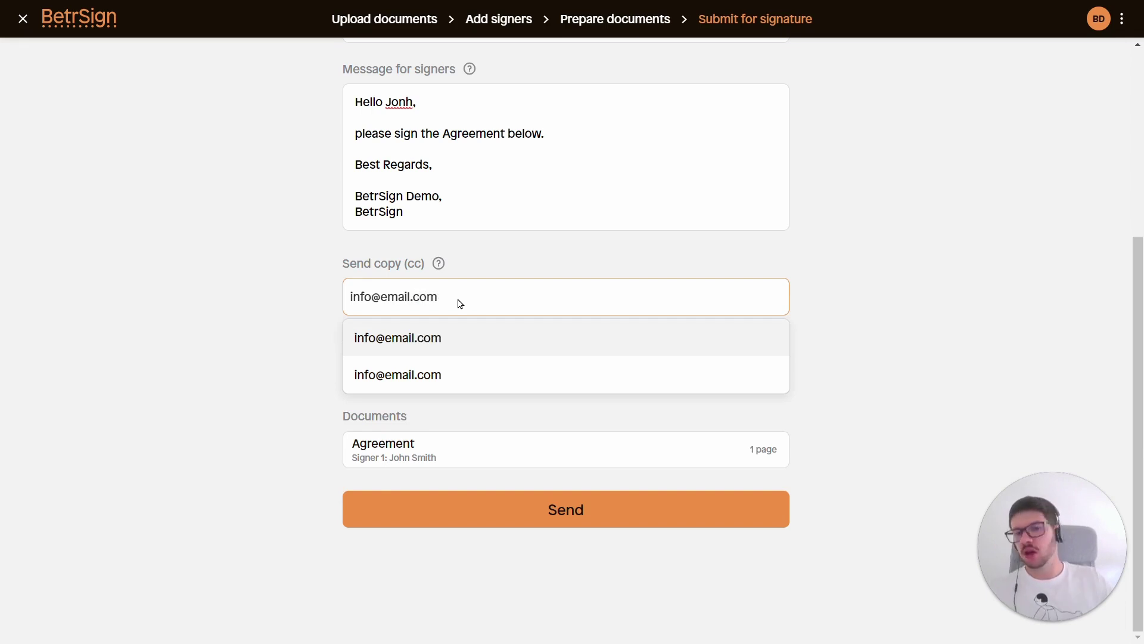
{"action": "left_click", "coordinate": [924, 313]}
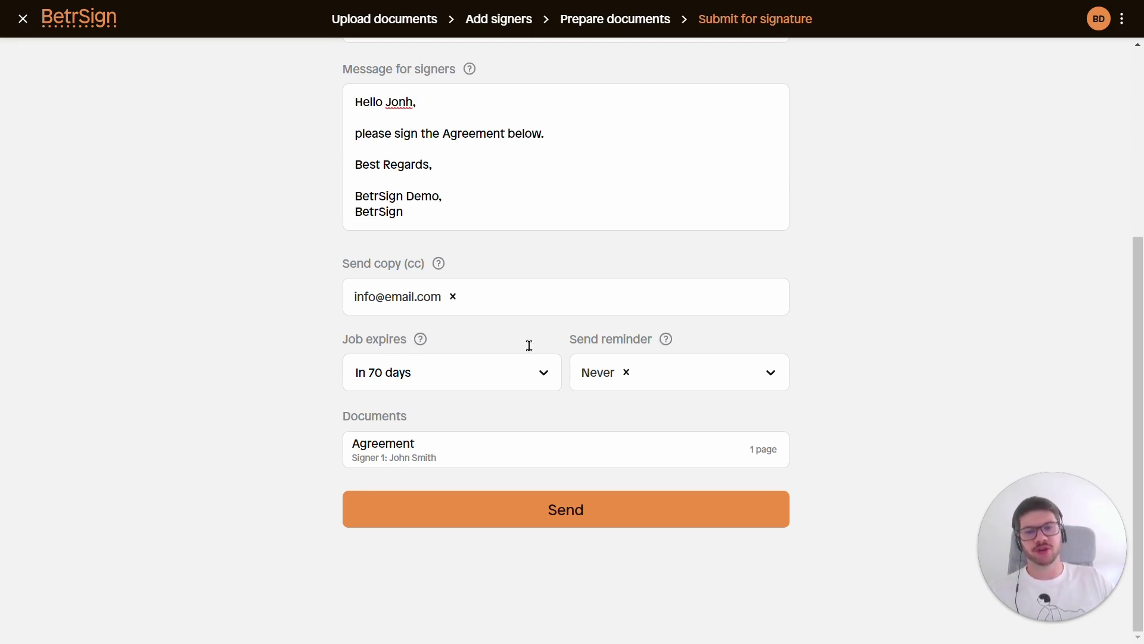
Change the Job expires setting from 70 days to In 14 days
{"action": "left_click", "coordinate": [420, 340]}
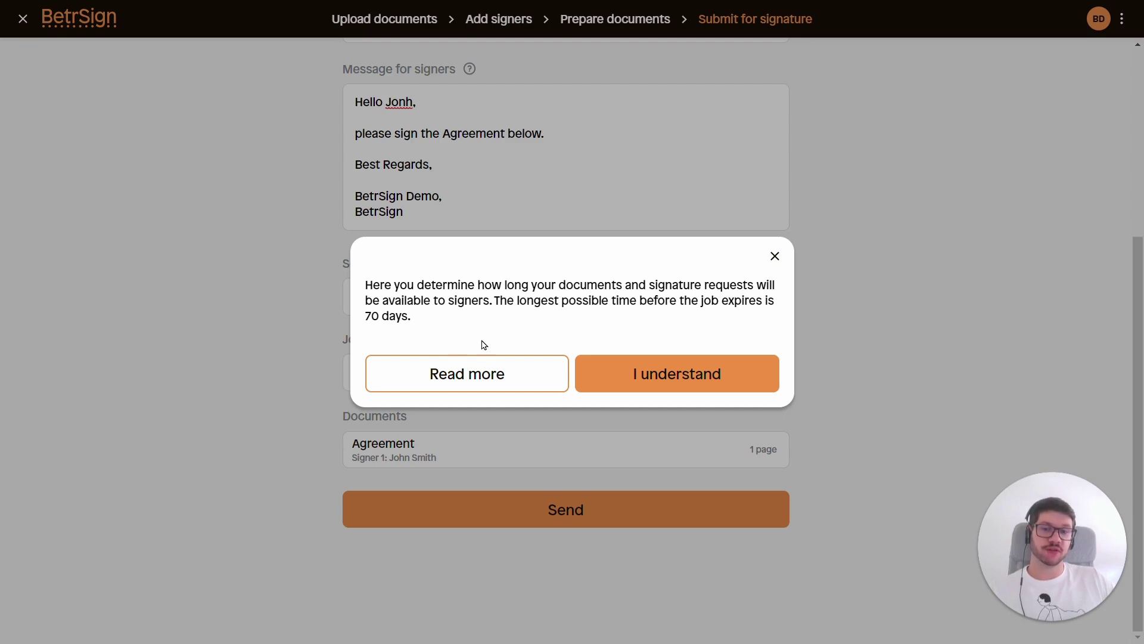
{"action": "left_click", "coordinate": [620, 385]}
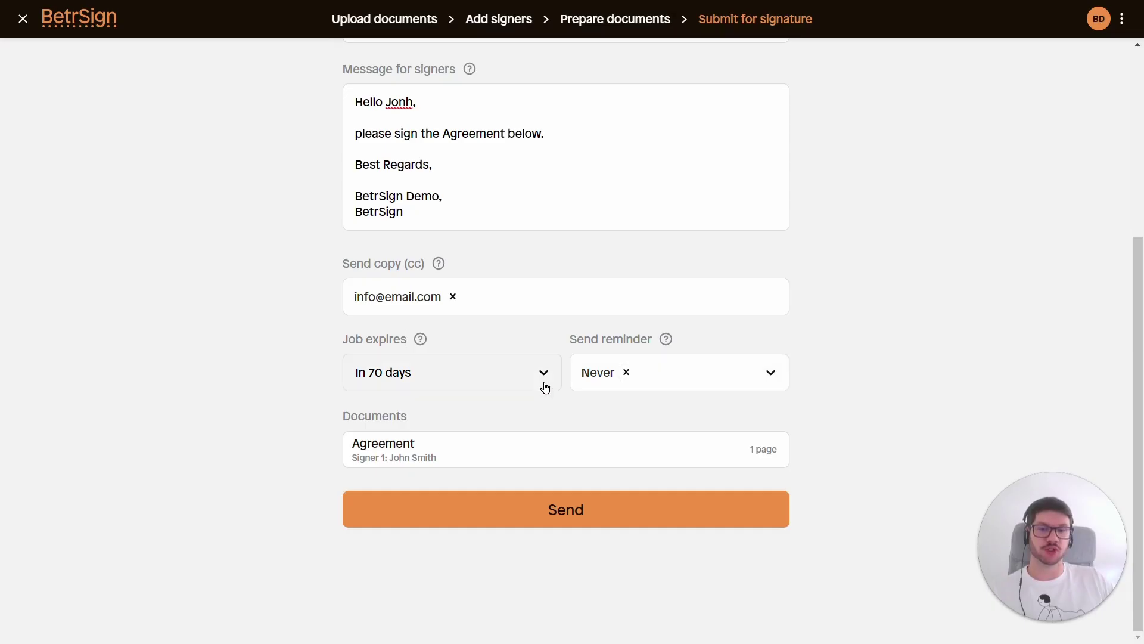
{"action": "left_click", "coordinate": [483, 375]}
{"action": "scroll", "coordinate": [460, 464], "scroll_direction": "down", "scroll_amount": 2}
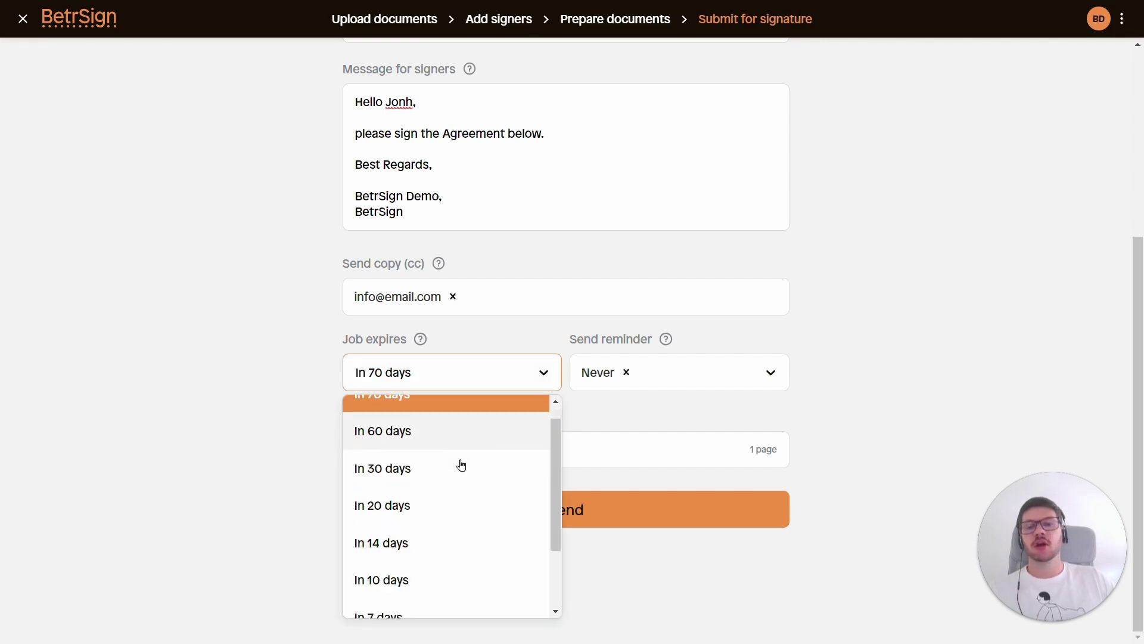
{"action": "left_click", "coordinate": [436, 487]}
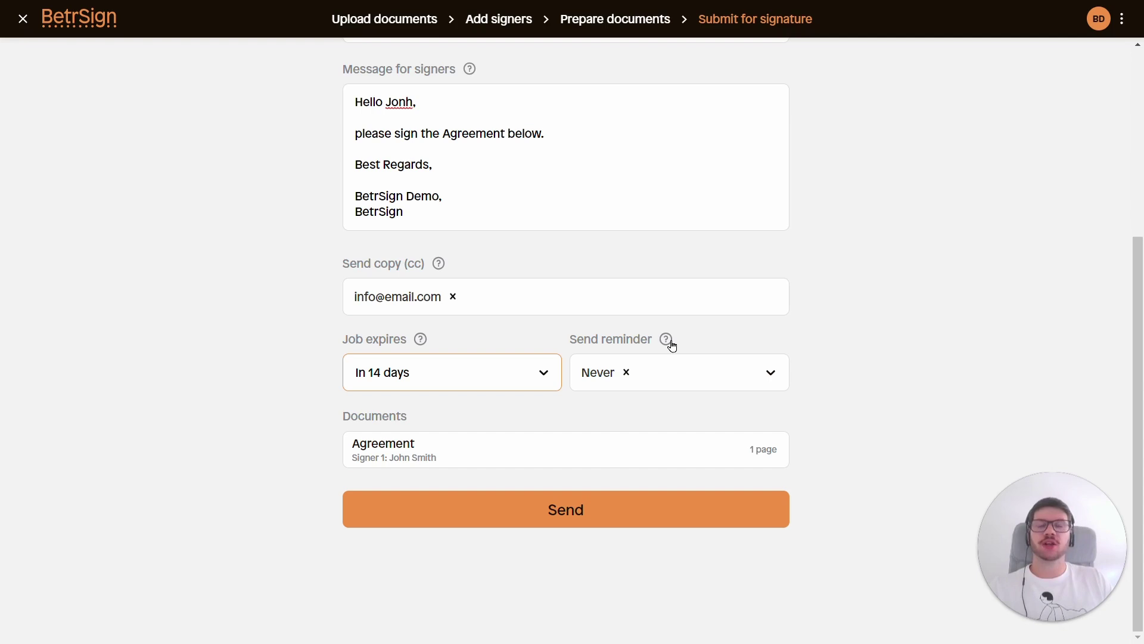
Set reminders In 1 day, In 3 days, In 5 days and 1 day before expiring
{"action": "left_click", "coordinate": [703, 377]}
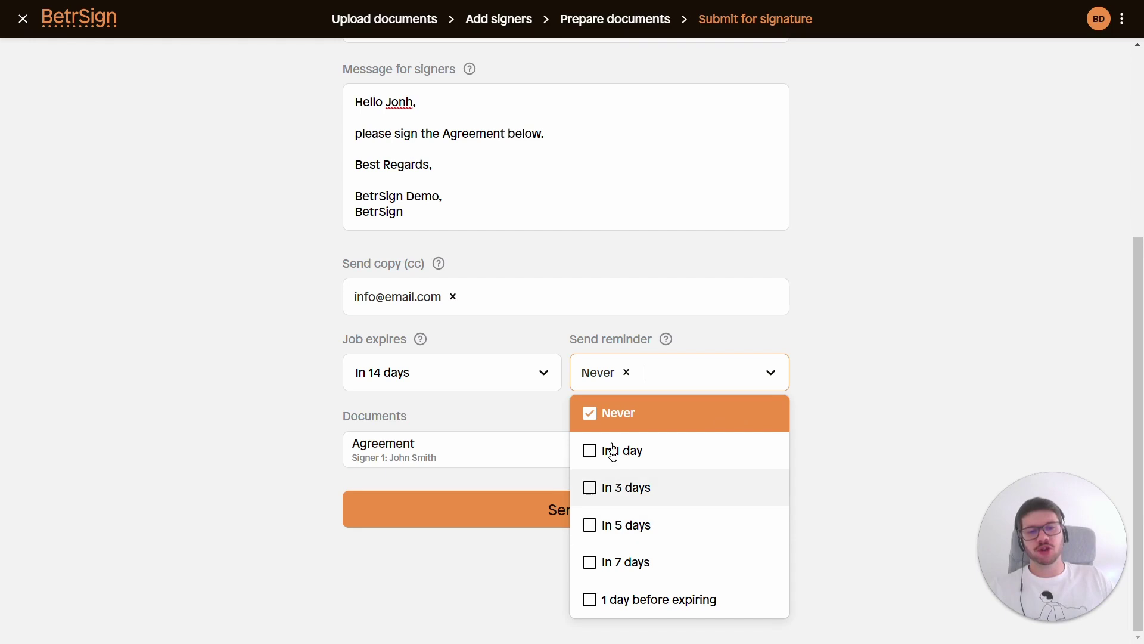
{"action": "left_click", "coordinate": [593, 451]}
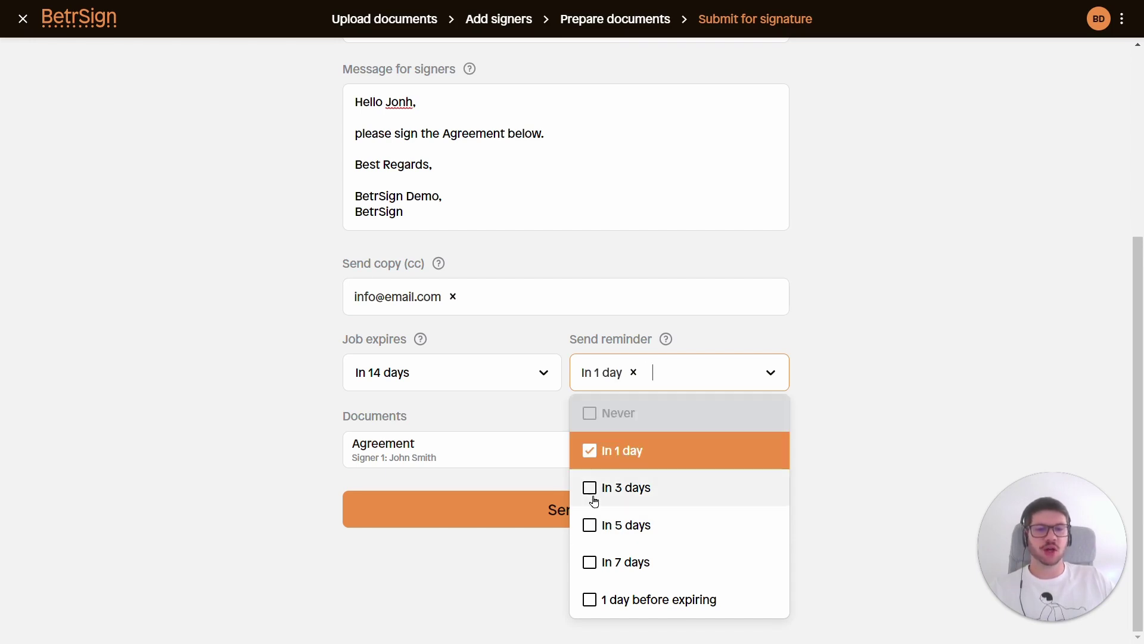
{"action": "left_click", "coordinate": [594, 501]}
{"action": "left_click", "coordinate": [591, 524]}
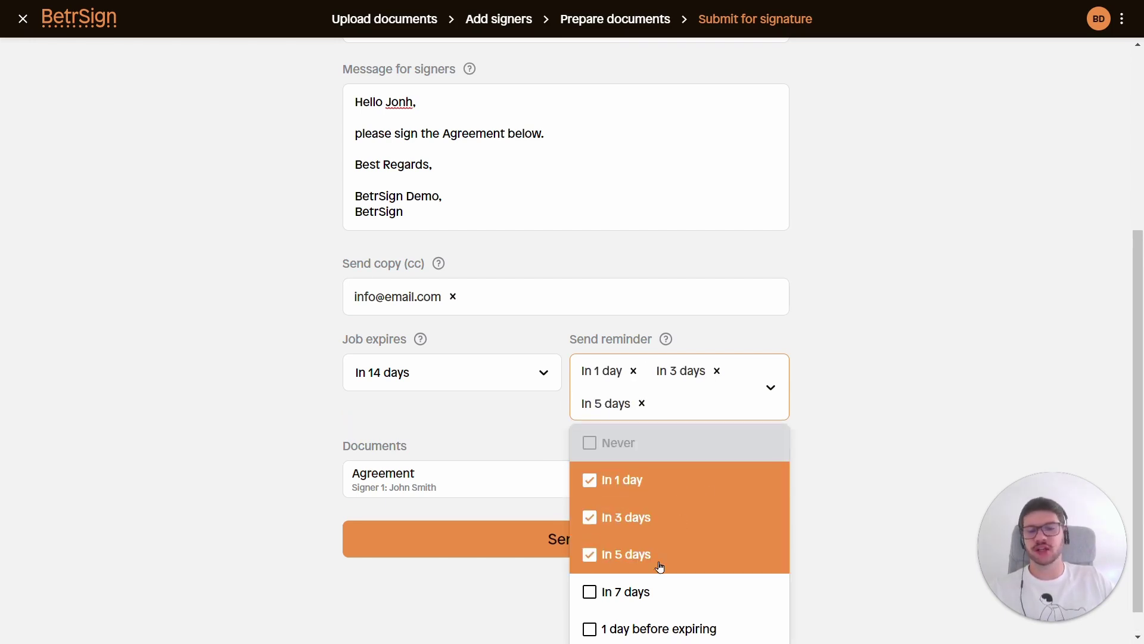
{"action": "left_click", "coordinate": [590, 628]}
{"action": "left_click", "coordinate": [914, 391]}
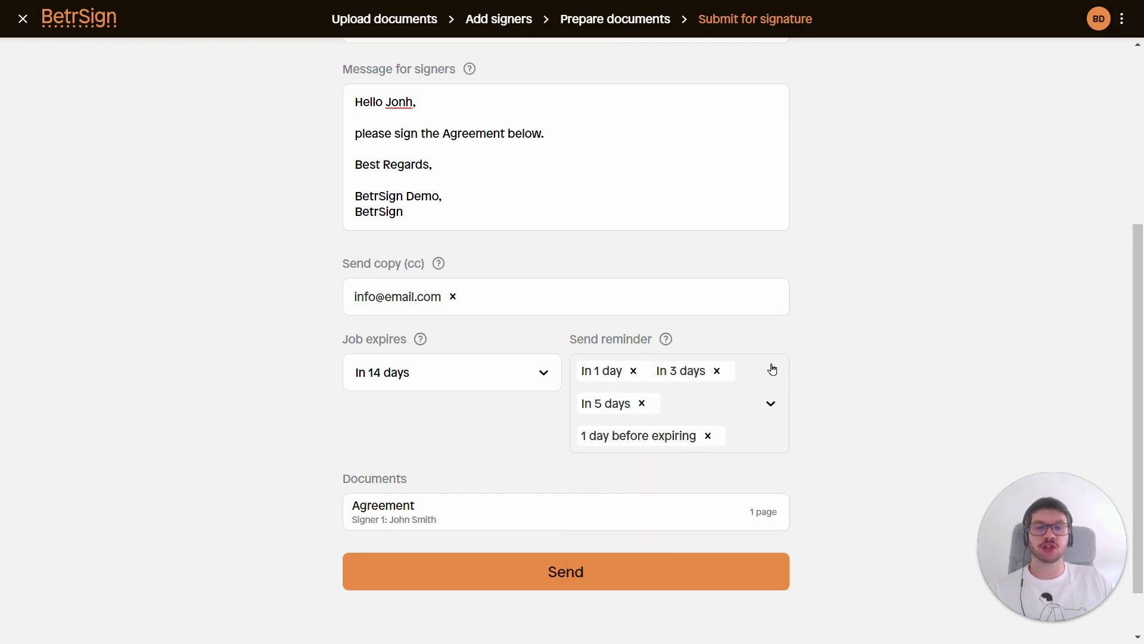
Correct the misspelled greeting name in the message and send the job for signature
{"action": "left_click", "coordinate": [406, 104]}
{"action": "key", "text": "BackSpace"}
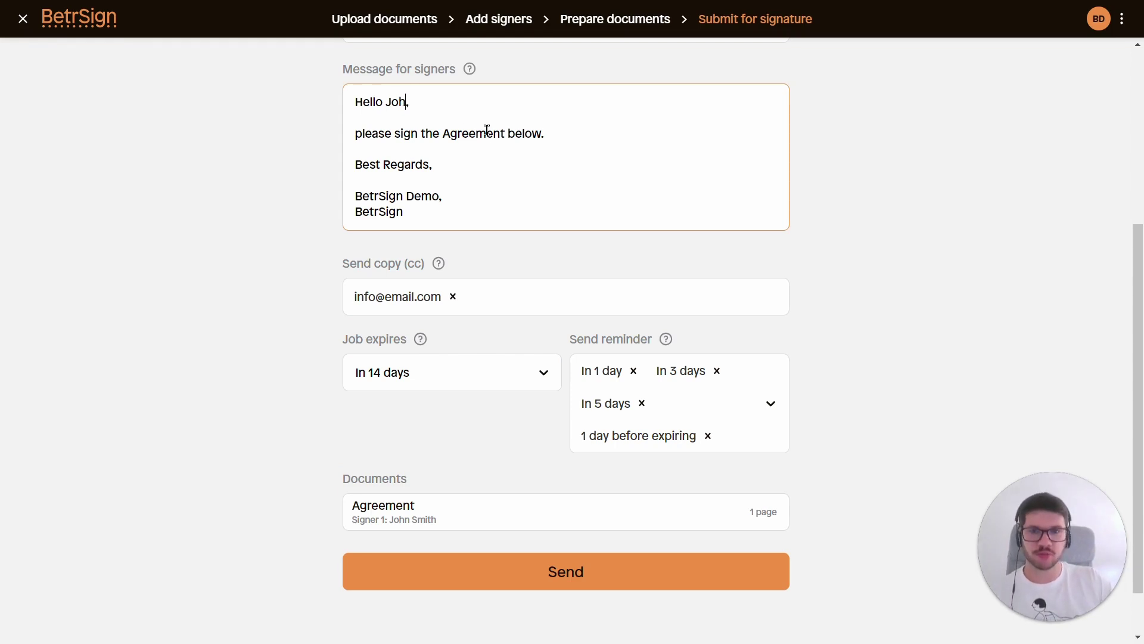
{"action": "type", "text": "n"}
{"action": "key", "text": "Tab"}
{"action": "scroll", "coordinate": [613, 300], "scroll_direction": "up", "scroll_amount": 3}
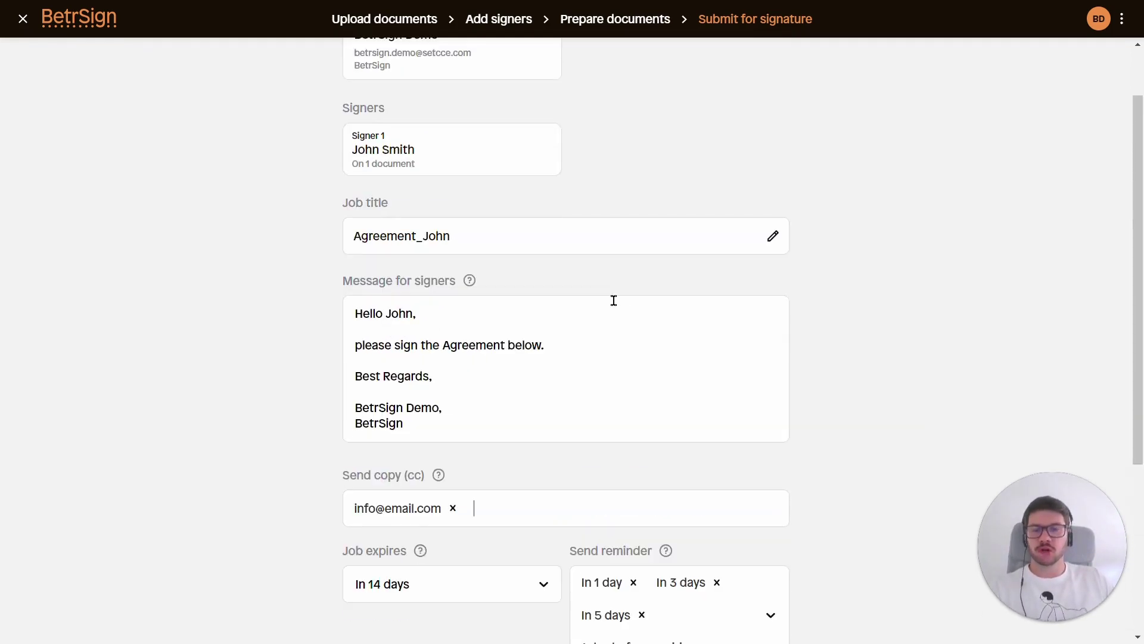
{"action": "scroll", "coordinate": [797, 248], "scroll_direction": "down", "scroll_amount": 5}
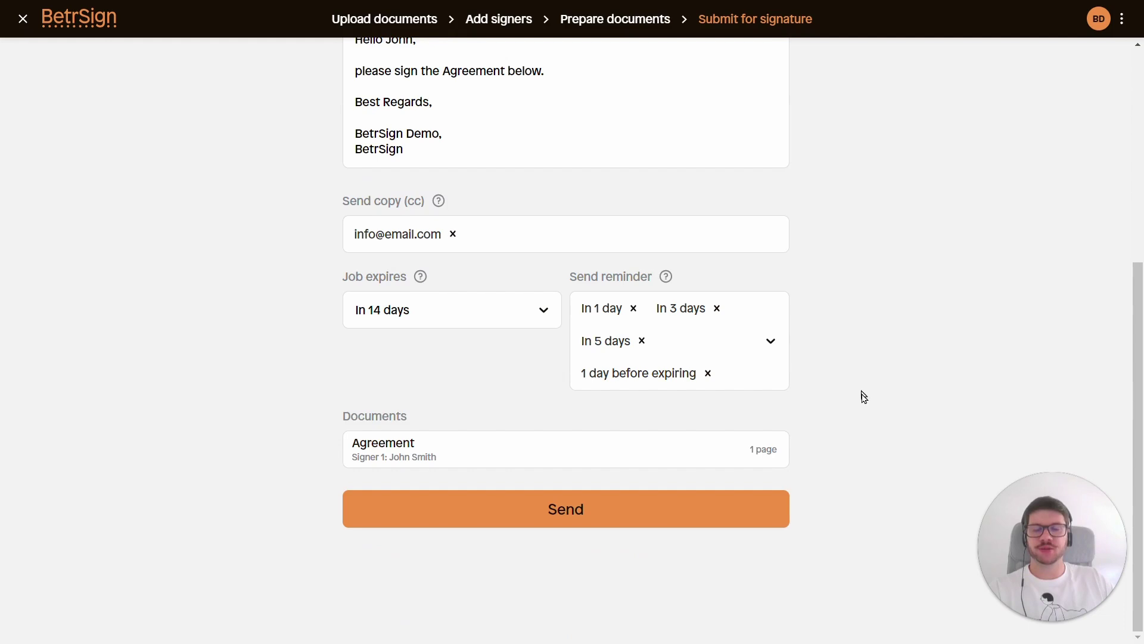
{"action": "left_click", "coordinate": [667, 514]}
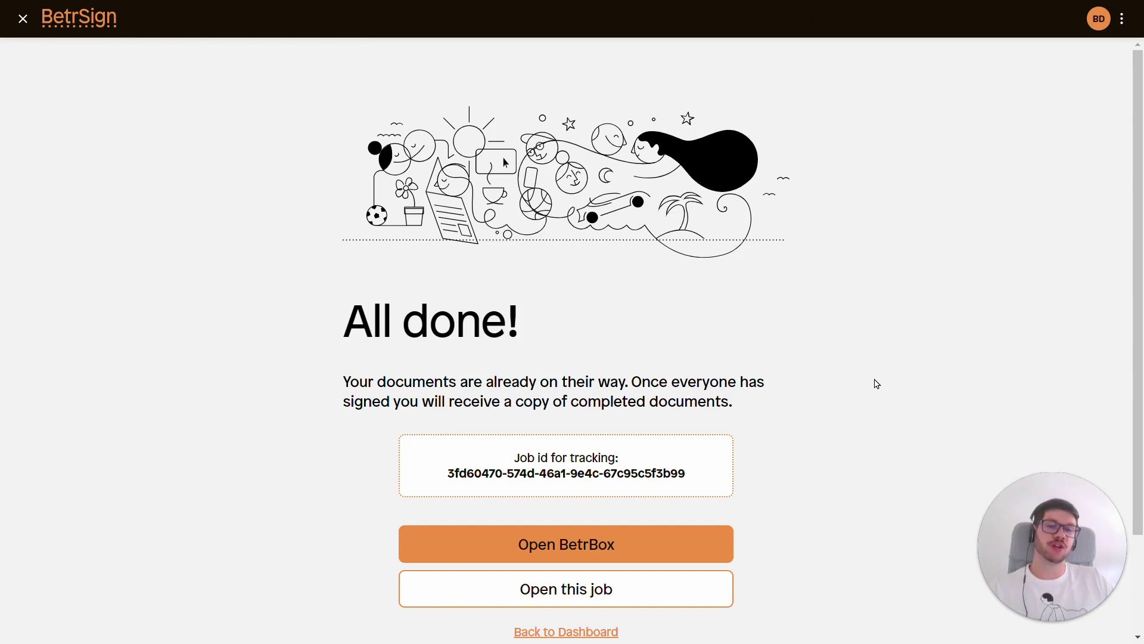
Scroll down the All done! confirmation page to check the Agreement's tracking job id
{"action": "scroll", "coordinate": [877, 384], "scroll_direction": "down", "scroll_amount": 1}
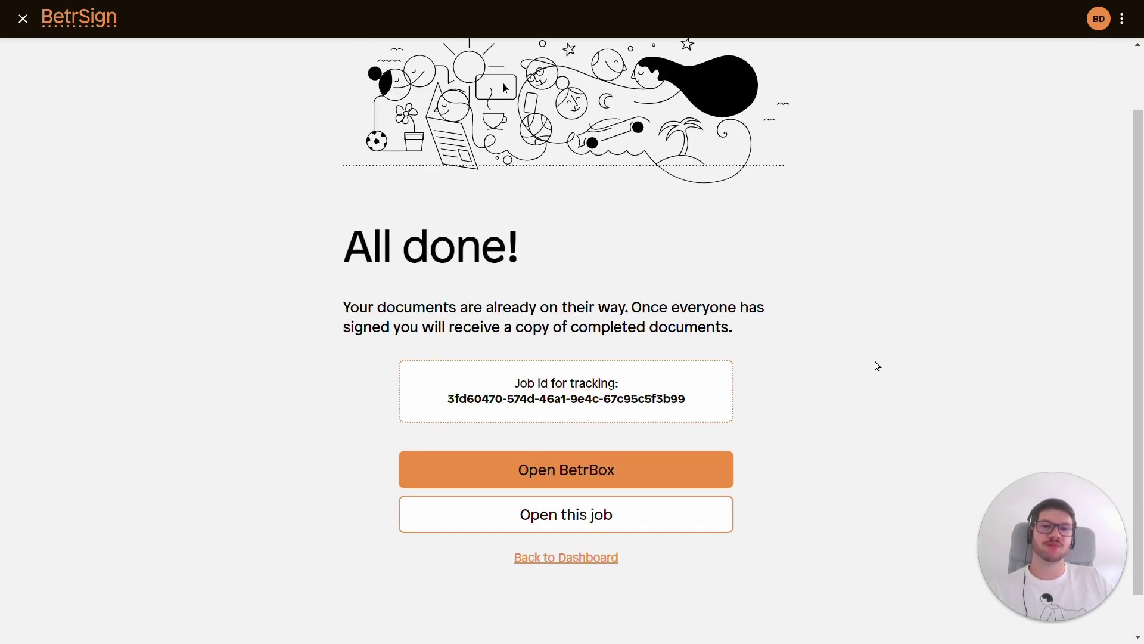